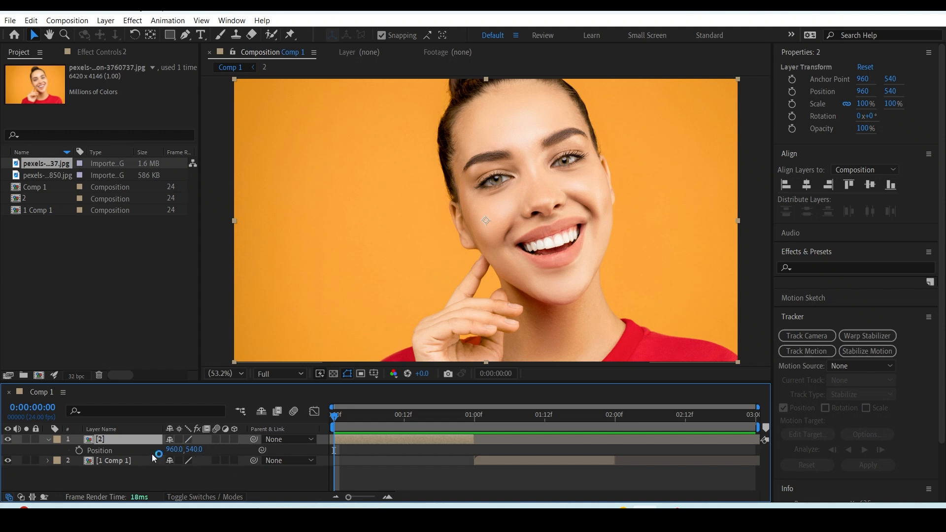
Turn layer 2 into a 3D layer.
key(r)
drag(184, 449, 143, 456)
click(235, 440)
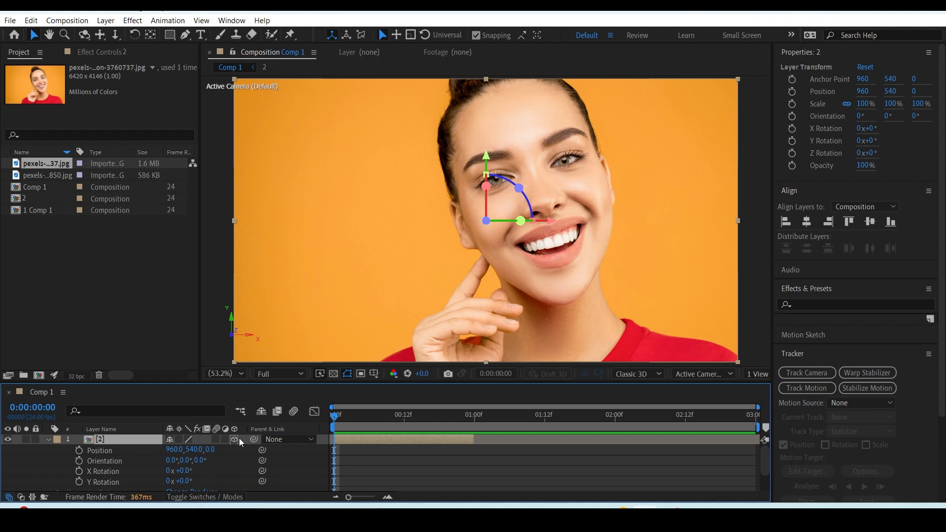
Hide the timeline's Switches column and show it again.
click(9, 497)
click(9, 496)
click(64, 393)
mouse_move(142, 207)
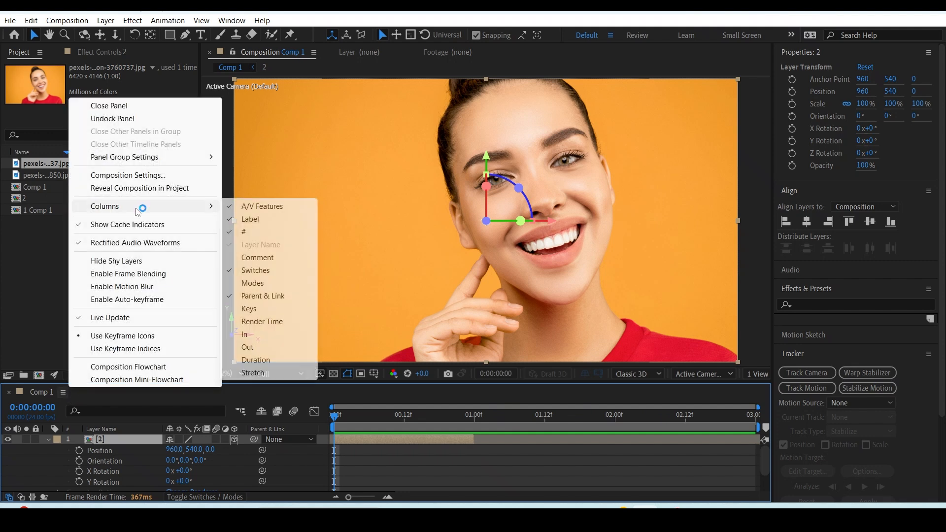
click(266, 271)
click(67, 392)
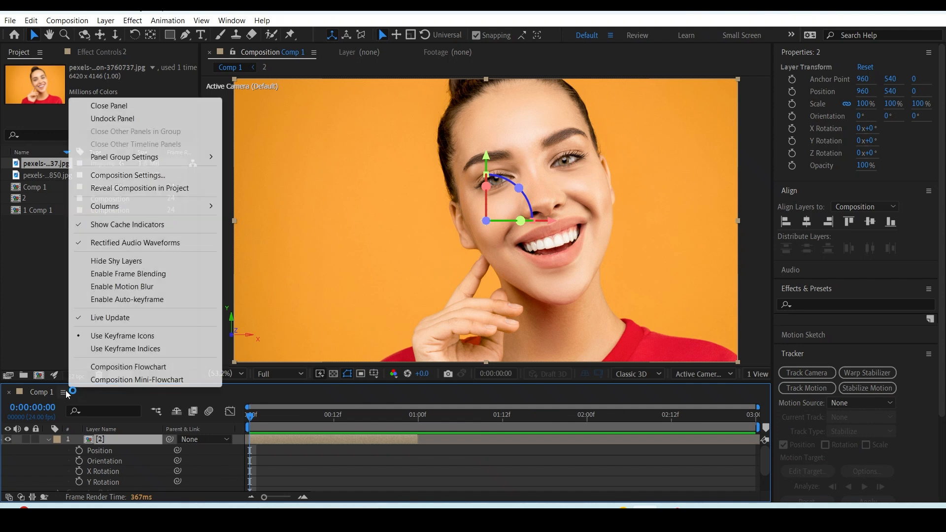
mouse_move(160, 206)
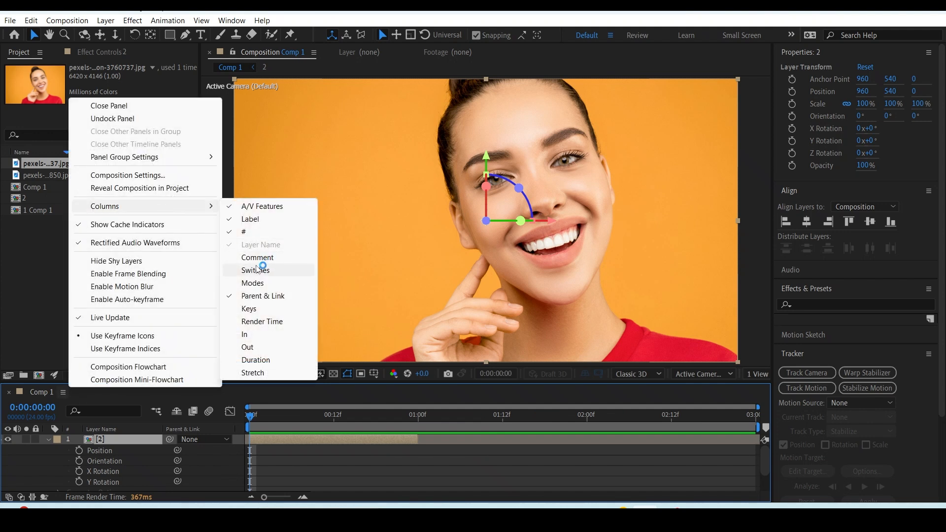
click(261, 270)
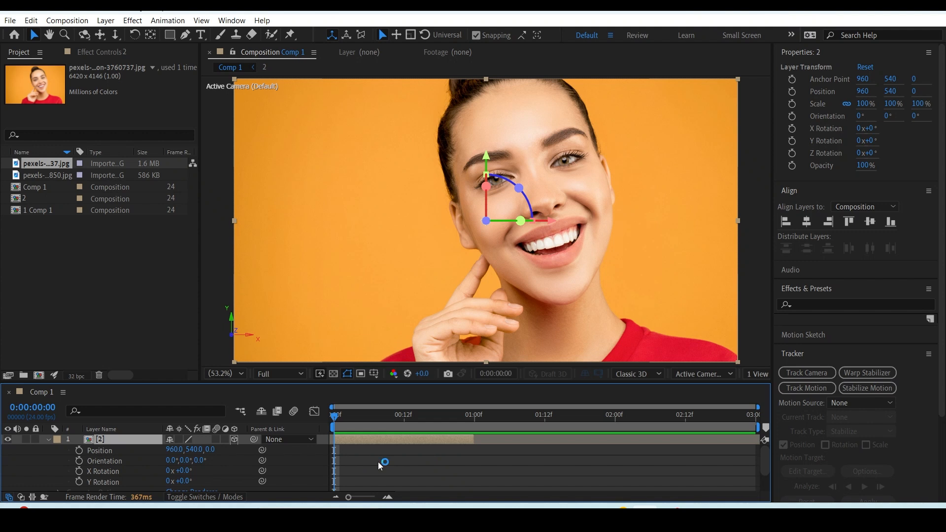
Try changing layer 2's Z position, undo it, and turn the layer's 3D switch off and on again.
click(126, 451)
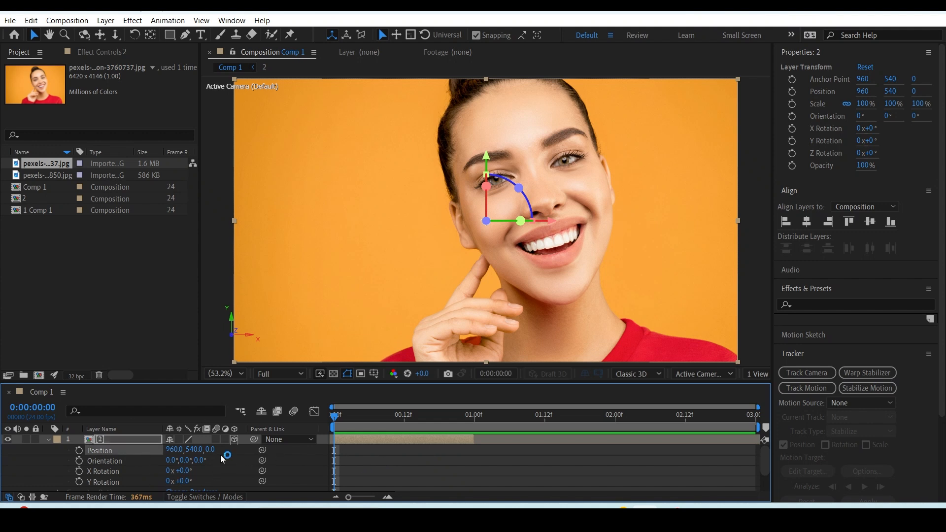
drag(211, 450, 222, 467)
key(ctrl+z)
click(131, 438)
click(235, 439)
click(235, 439)
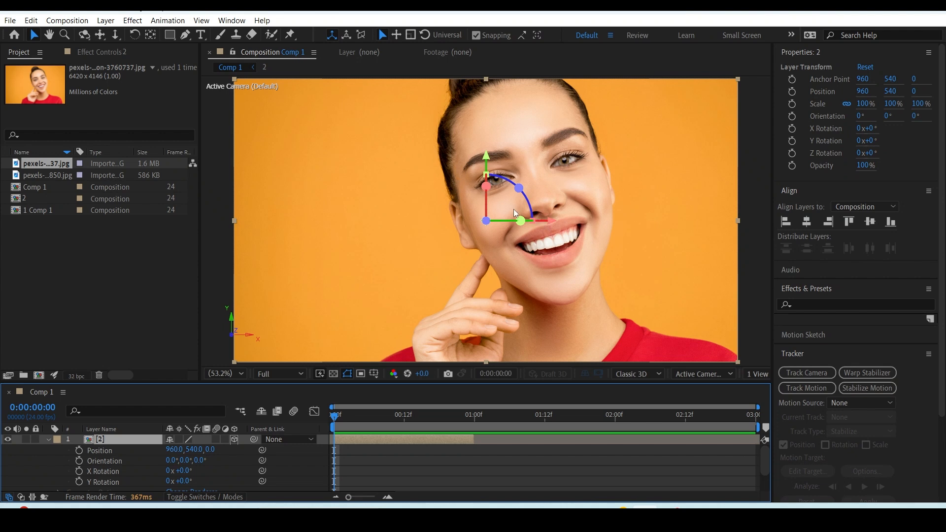
Try moving layer 2 along X to about 1218 and to 994, and along Z to 309, undoing each move.
drag(516, 221, 581, 222)
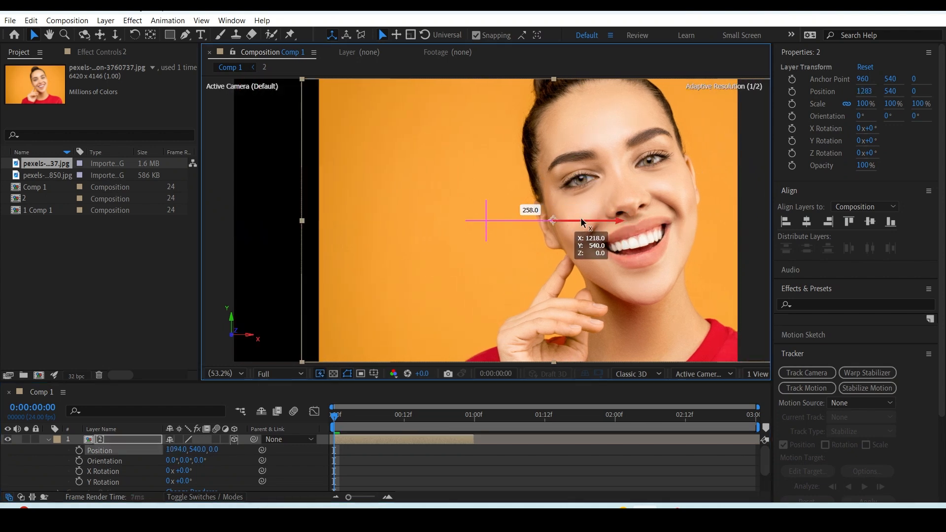
key(ctrl+z)
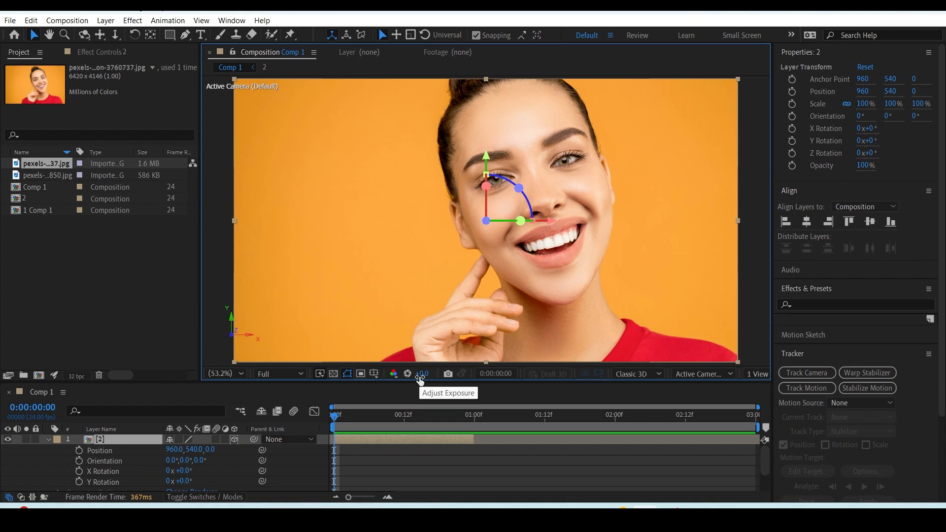
click(112, 461)
drag(167, 451, 185, 448)
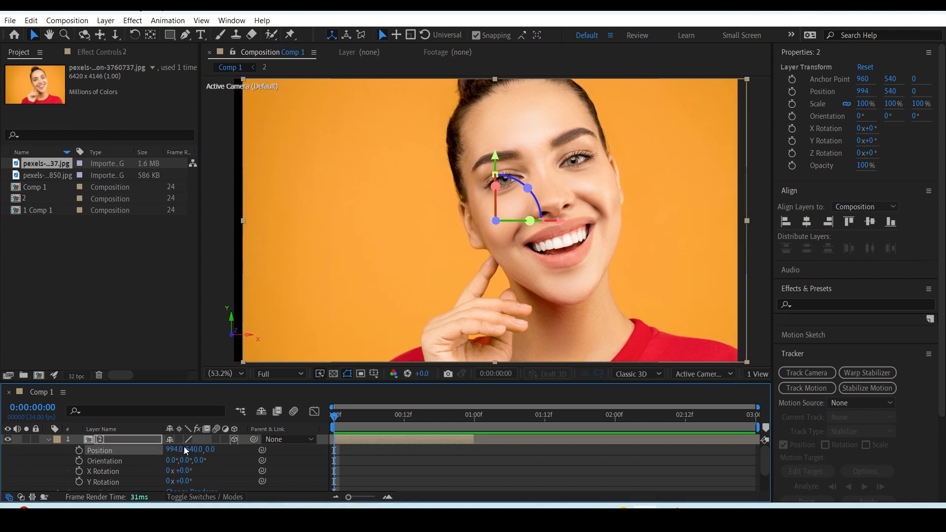
key(ctrl+z)
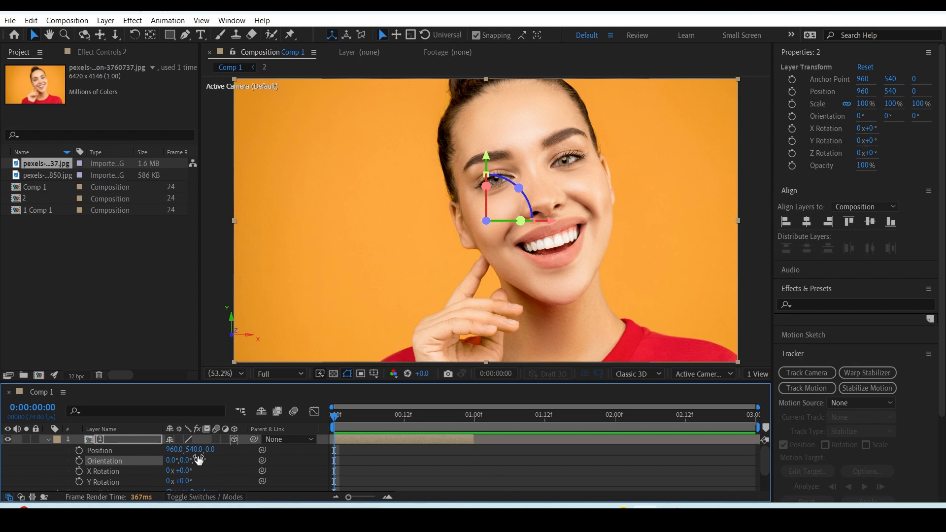
drag(212, 452, 313, 362)
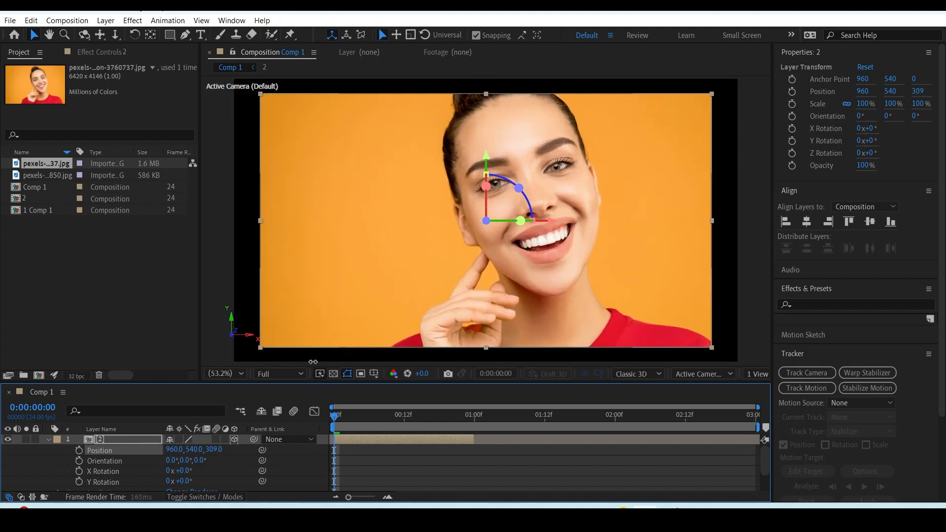
key(ctrl+z)
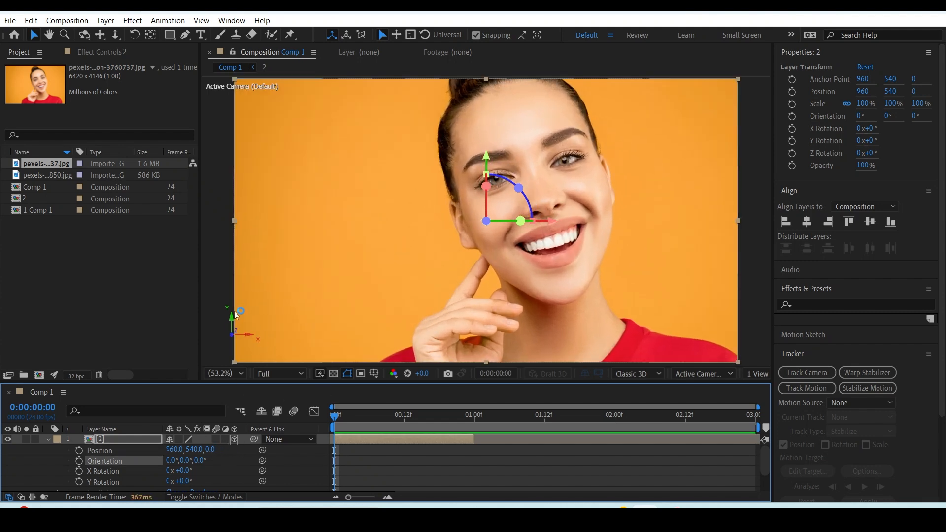
Turn the composition view's 3D Reference Axes off and on again.
drag(212, 306, 311, 359)
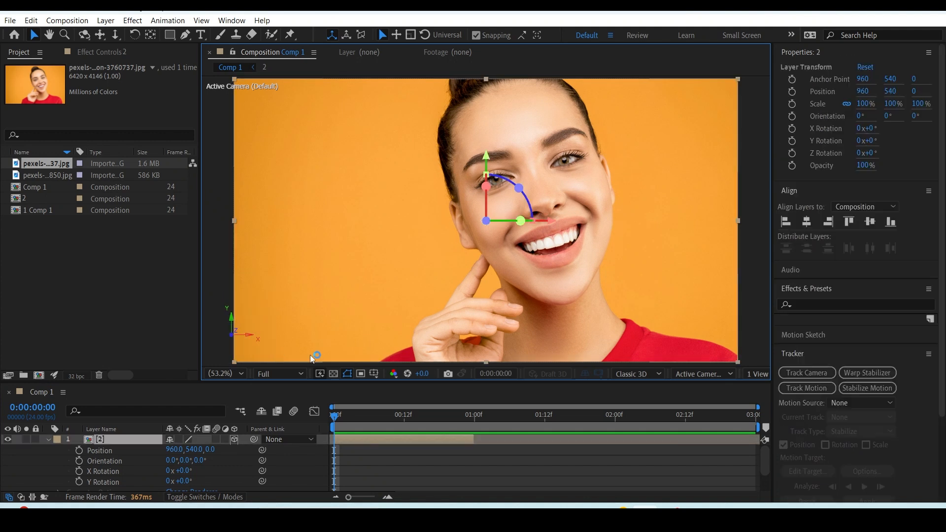
click(374, 374)
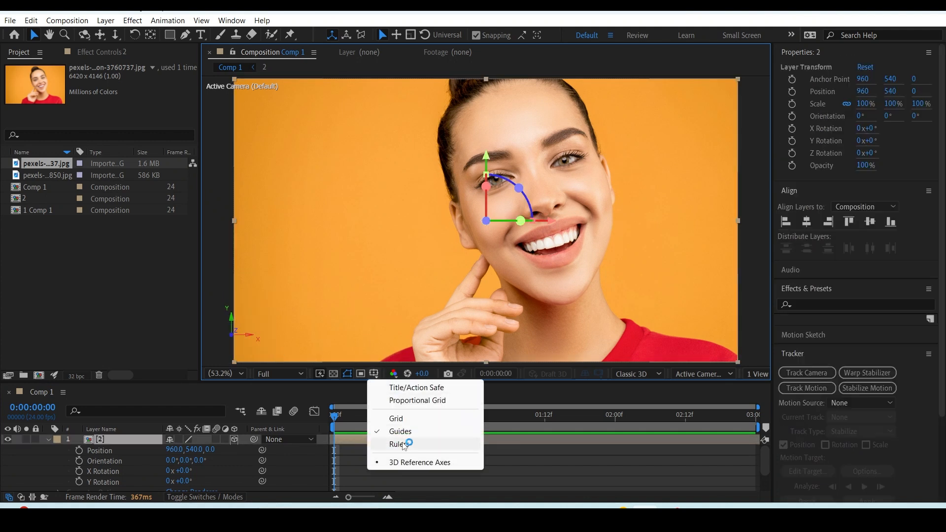
click(398, 464)
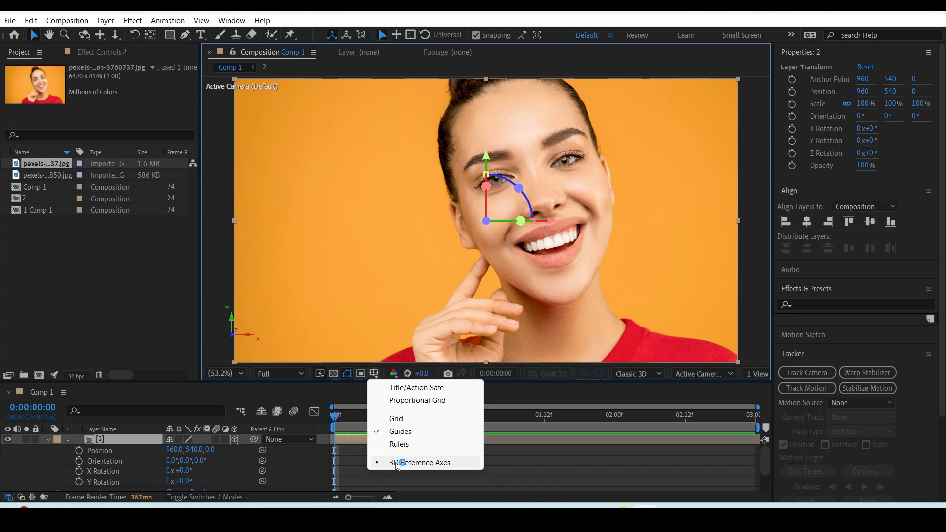
click(374, 373)
click(396, 462)
click(277, 409)
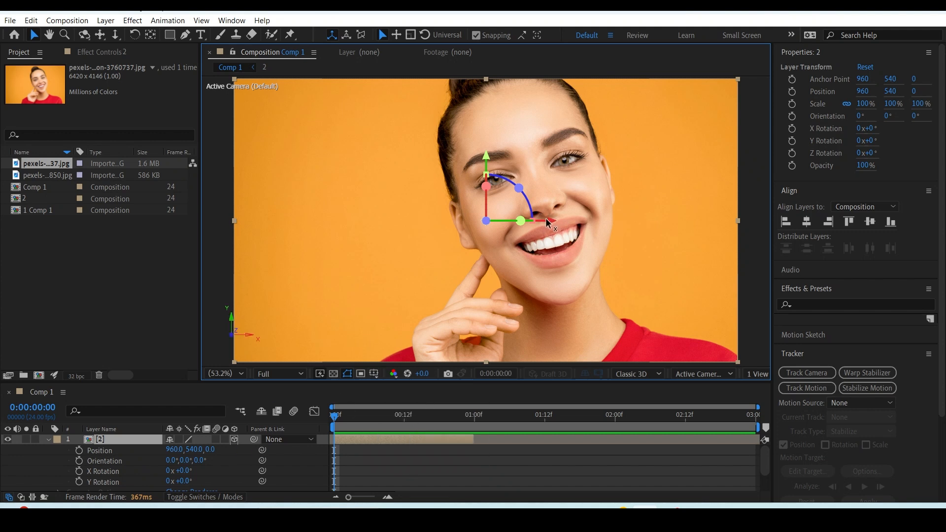
Try dragging layer 2 along its X, Y and Z axis handles, undoing each move.
drag(551, 223, 530, 213)
key(ctrl+z)
mouse_move(491, 160)
mouse_down()
mouse_move(493, 197)
mouse_move(497, 169)
mouse_up()
key(ctrl+z)
drag(486, 223, 605, 183)
key(ctrl+z)
Enlarge the timeline area and try rotating layer 2 about X, undoing it, and about Y to 35°.
drag(448, 381, 447, 316)
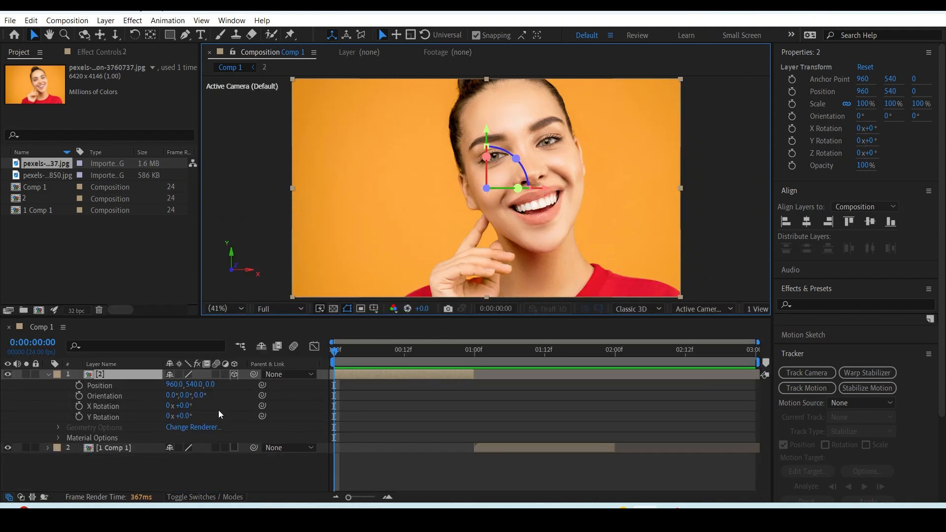
drag(181, 406, 231, 400)
key(ctrl+z)
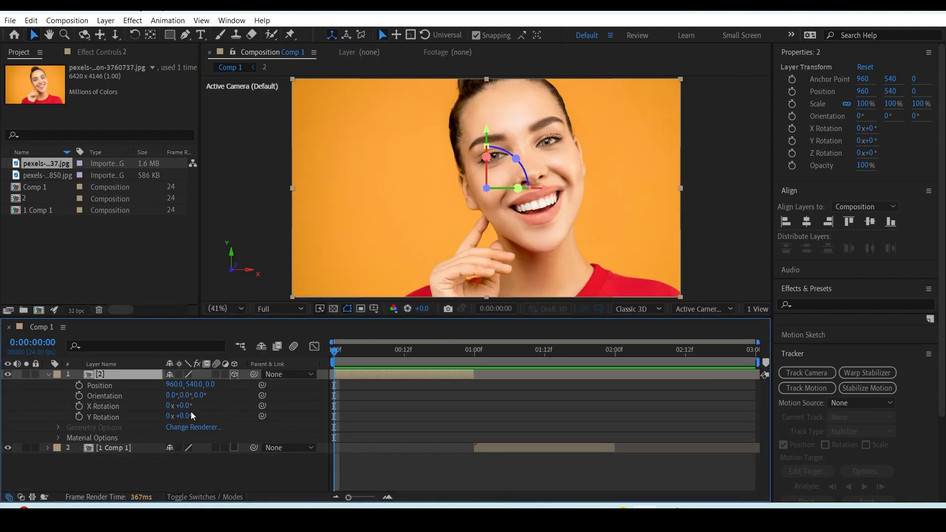
drag(191, 415, 210, 404)
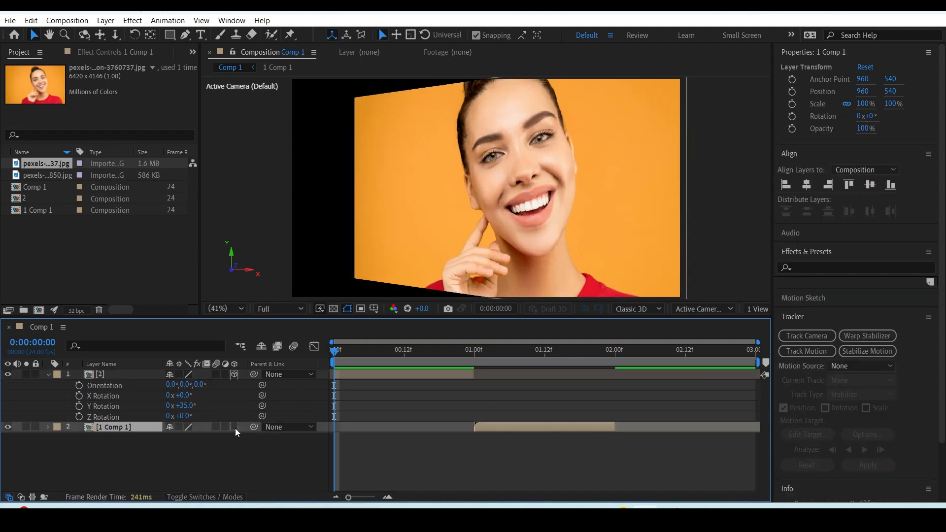
Turn the 1 Comp 1 layer into a 3D layer and reveal its rotation properties.
click(235, 428)
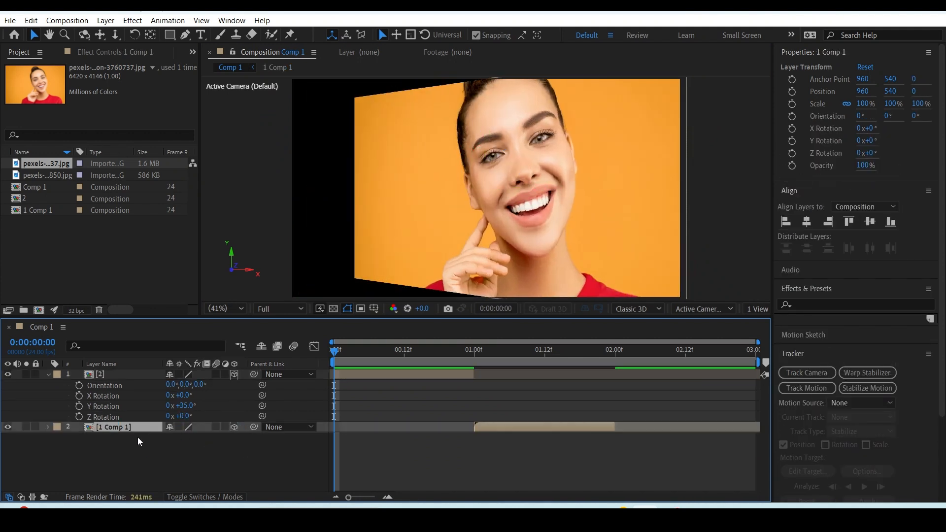
key(r)
Try other Y and Z rotations on layer 2, undo the Z change and set Y Rotation to 0°.
mouse_move(191, 410)
mouse_down()
mouse_move(207, 410)
mouse_move(188, 412)
mouse_up()
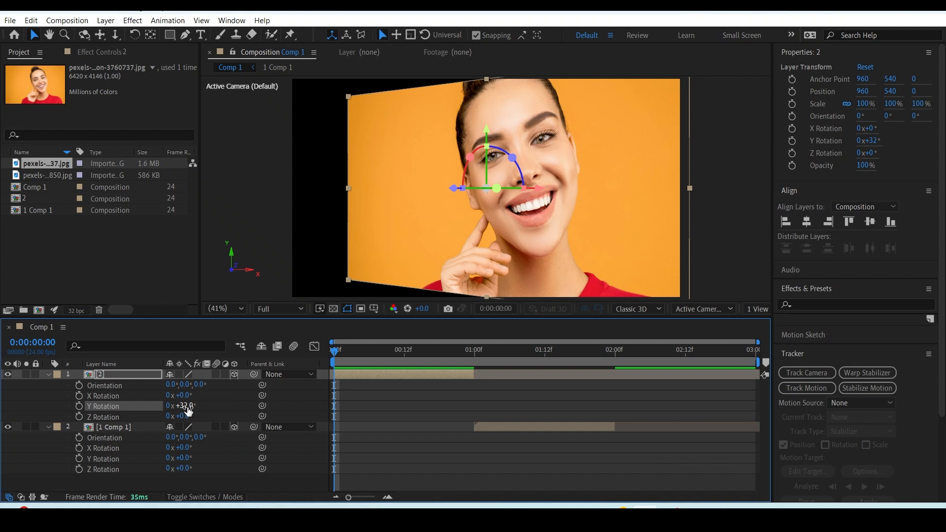
drag(184, 417, 198, 413)
key(ctrl+z)
click(187, 405)
text(0)
key(Return)
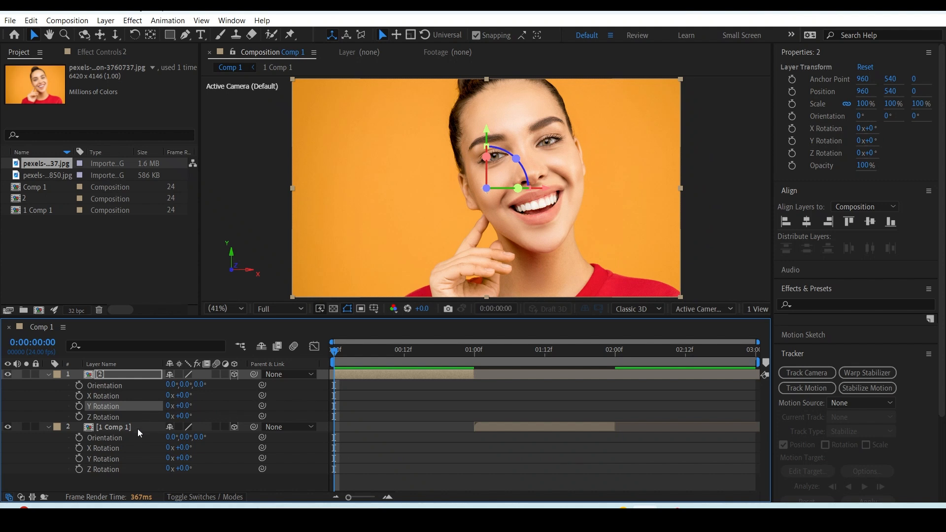
Keyframe layer 2's Y Rotation at 0° at the start and at 90° at 1 second.
click(79, 407)
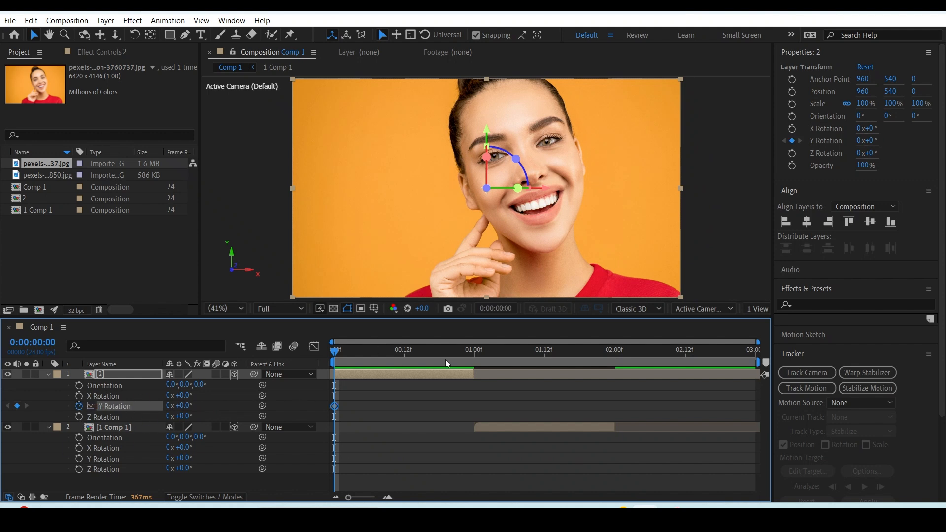
click(469, 351)
click(474, 352)
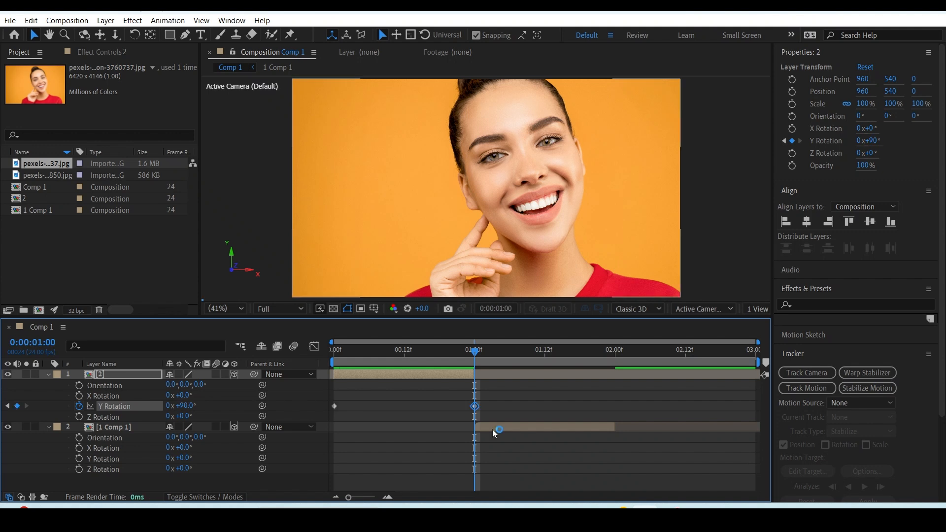
Keyframe the 1 Comp 1 layer's Y Rotation at -90° at 1 second.
click(494, 428)
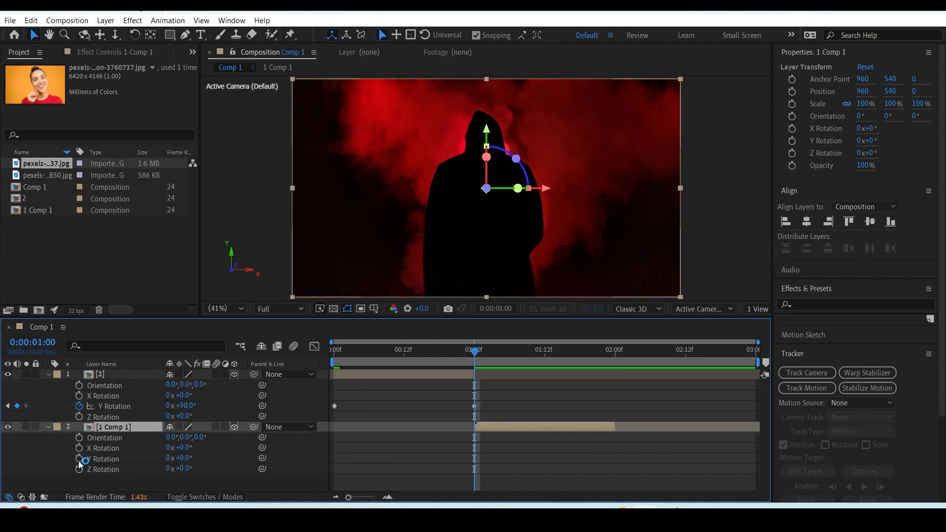
click(79, 459)
click(183, 458)
text(-90)
key(Return)
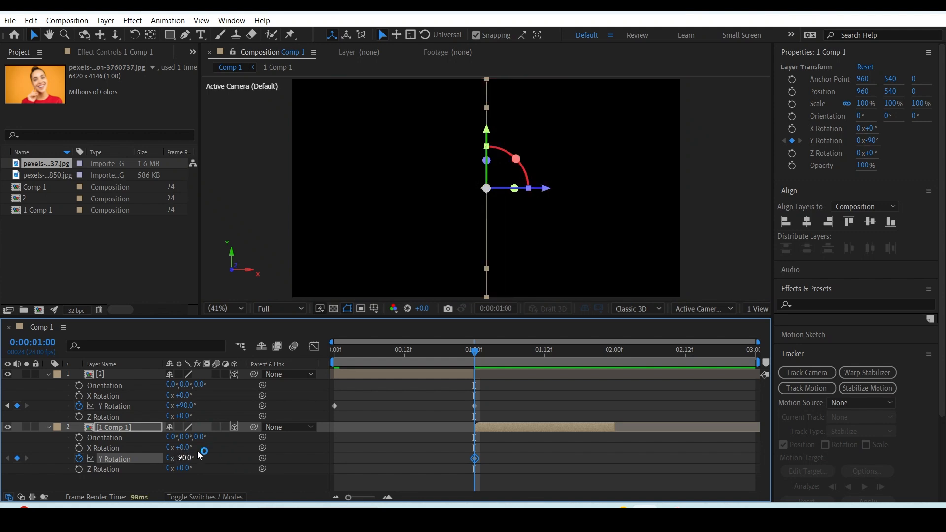
Keyframe the 1 Comp 1 layer's Y Rotation at 0° at 2 seconds and preview the flip animation.
click(612, 367)
click(616, 367)
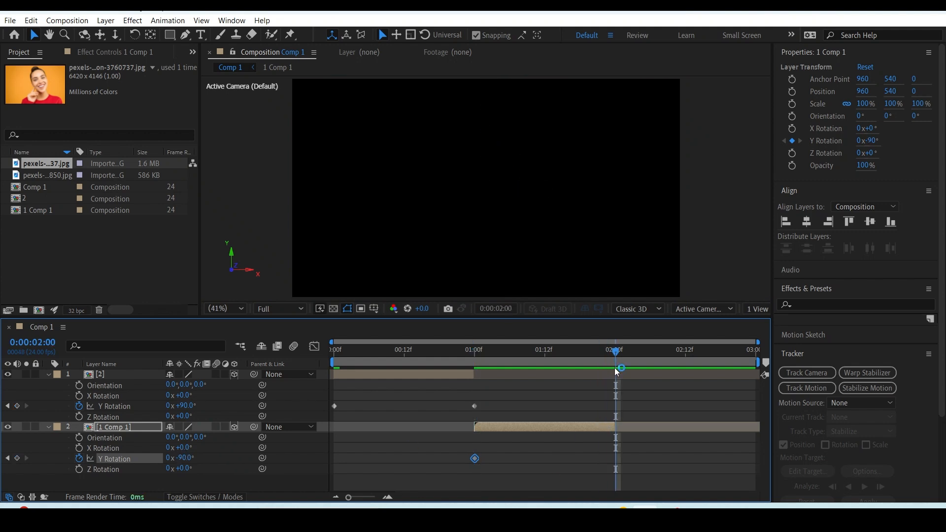
click(221, 450)
click(179, 459)
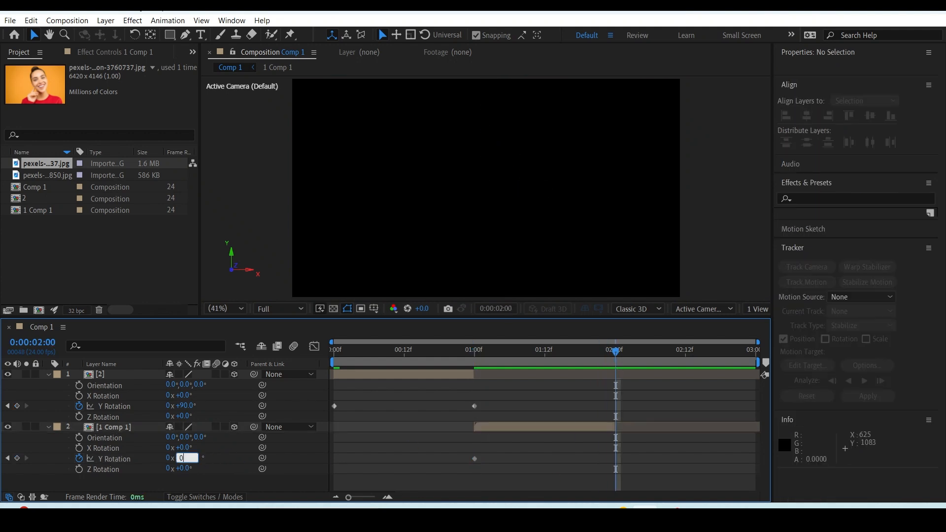
key(Return)
click(364, 352)
key(space)
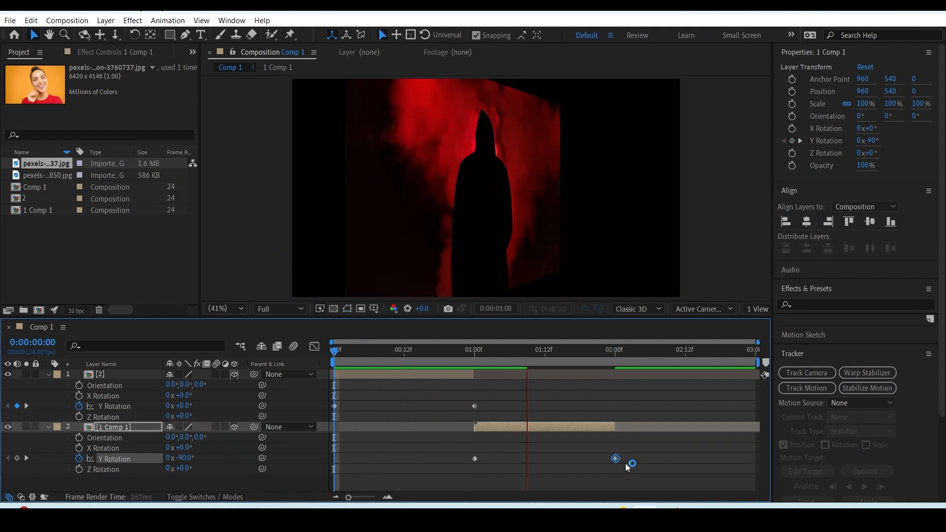
Apply Easy Ease to all Y Rotation keyframes of both layers.
drag(669, 465, 320, 397)
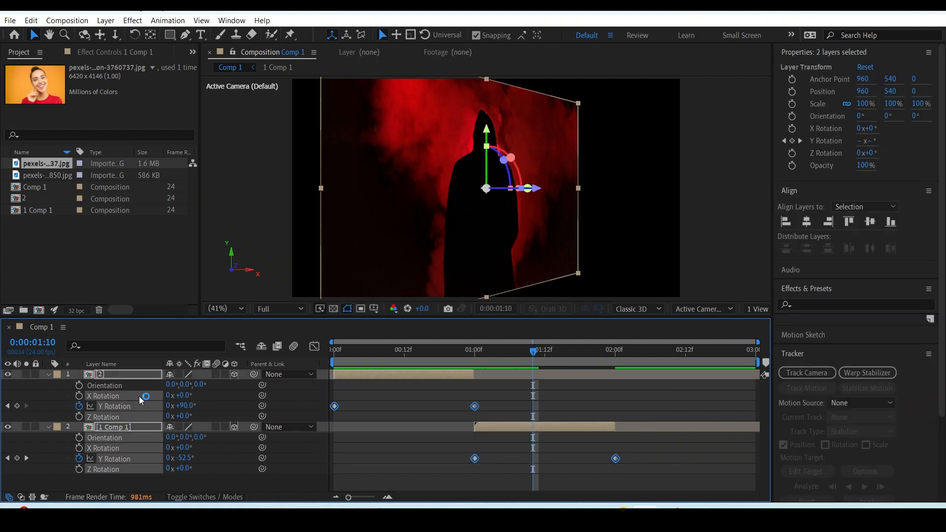
right_click(126, 406)
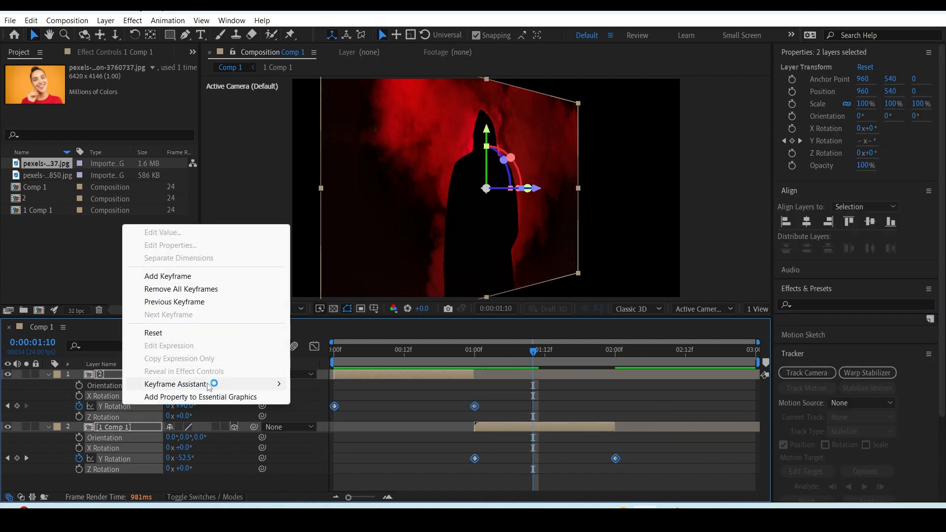
mouse_move(228, 382)
click(326, 422)
Scrub through the eased flip to 0:00:00:15 and collapse both layers' properties.
drag(436, 350, 297, 356)
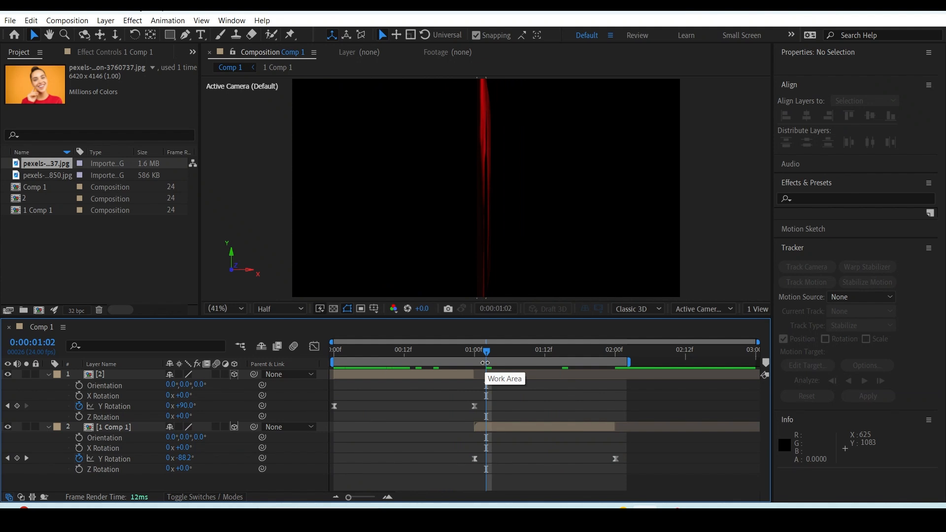
drag(468, 355, 422, 354)
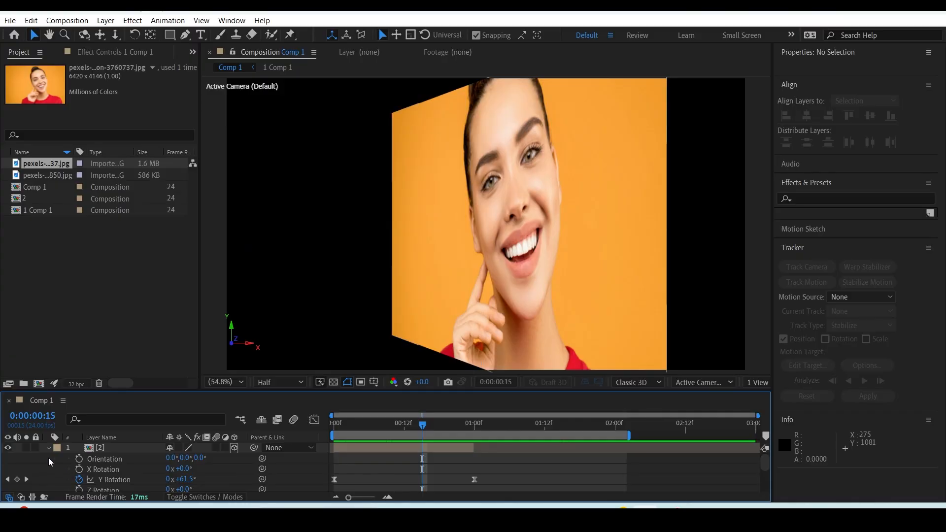
click(48, 448)
click(48, 459)
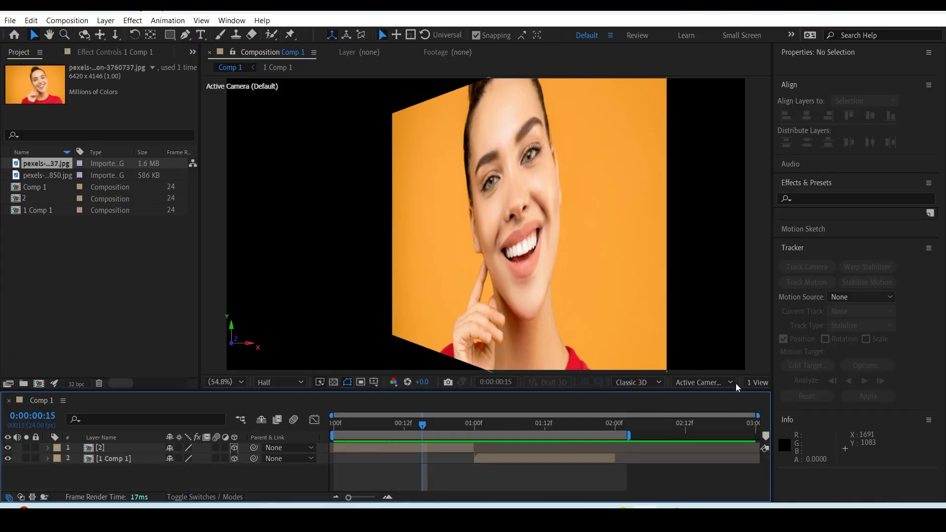
Widen the composition viewer and keep its 3D view on Active Camera (Default), with no layer selected.
drag(771, 336, 894, 339)
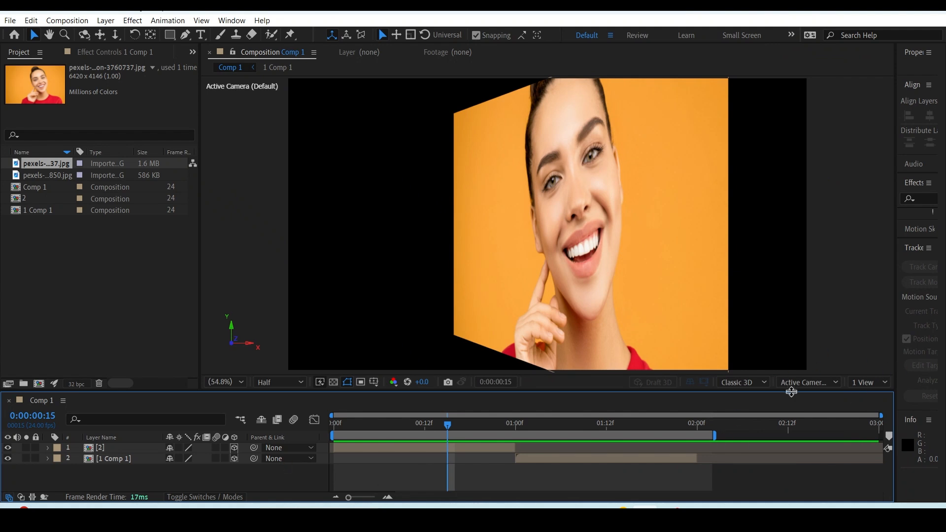
click(803, 380)
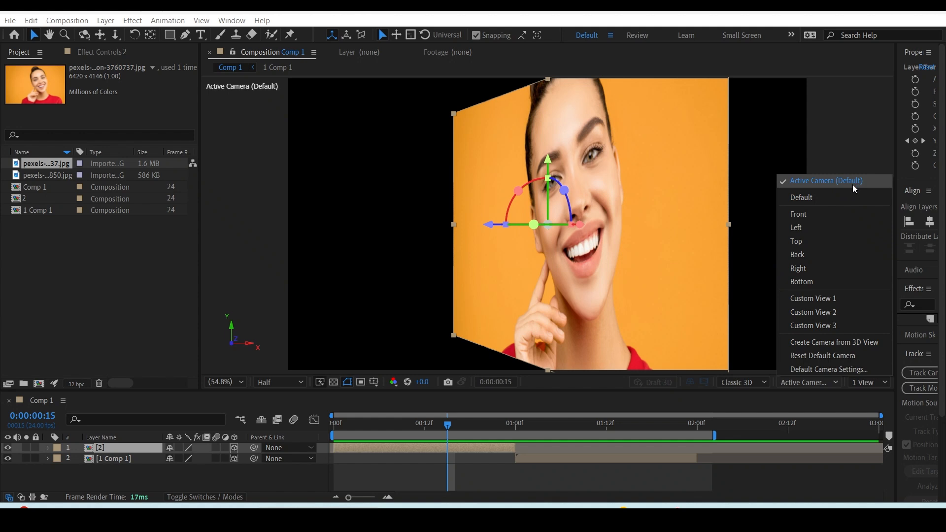
click(826, 183)
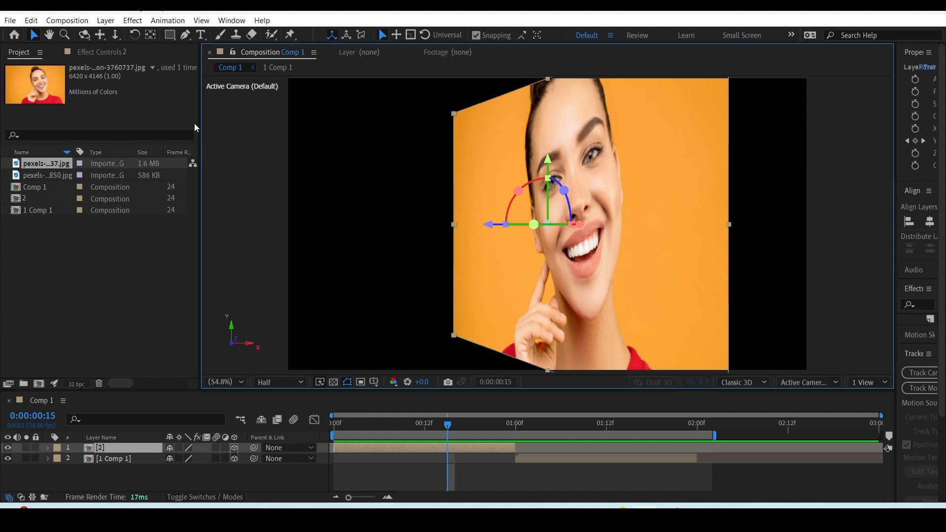
drag(246, 113, 841, 334)
click(845, 373)
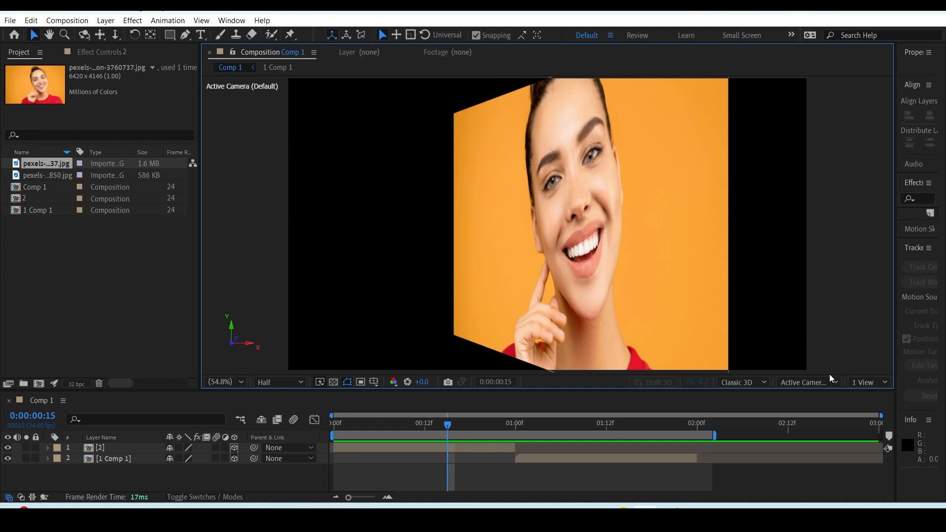
Switch the viewer to the Top view, zoom out to 25% and scrub the flip to 0:00:01:10.
click(809, 383)
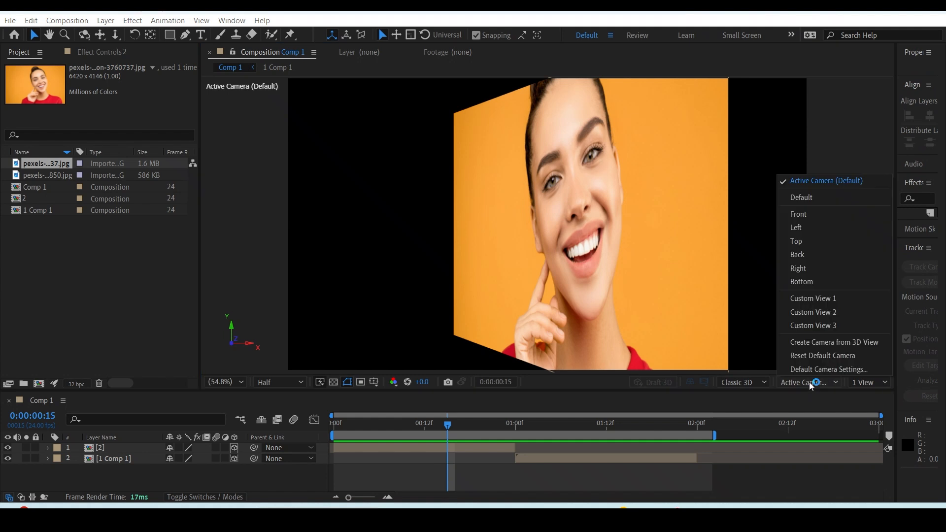
click(801, 242)
scroll(563, 281, down, 3)
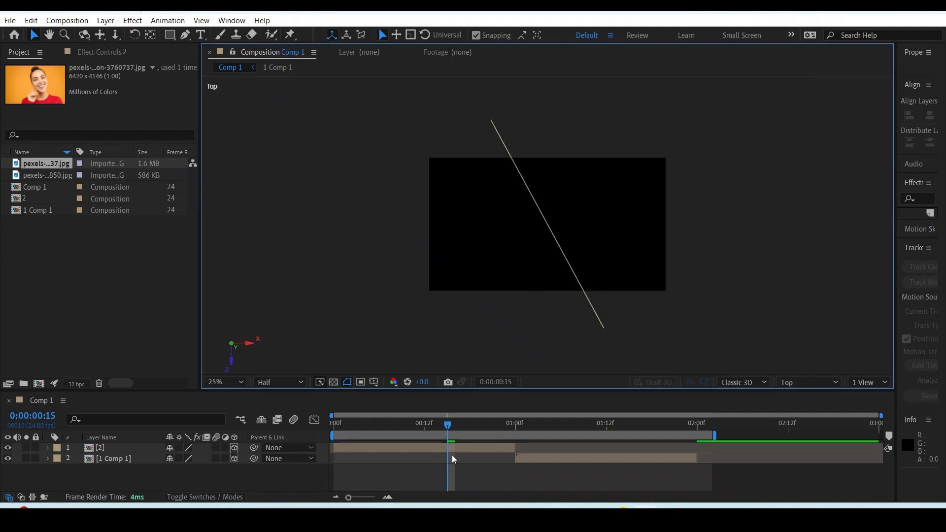
drag(446, 424, 593, 426)
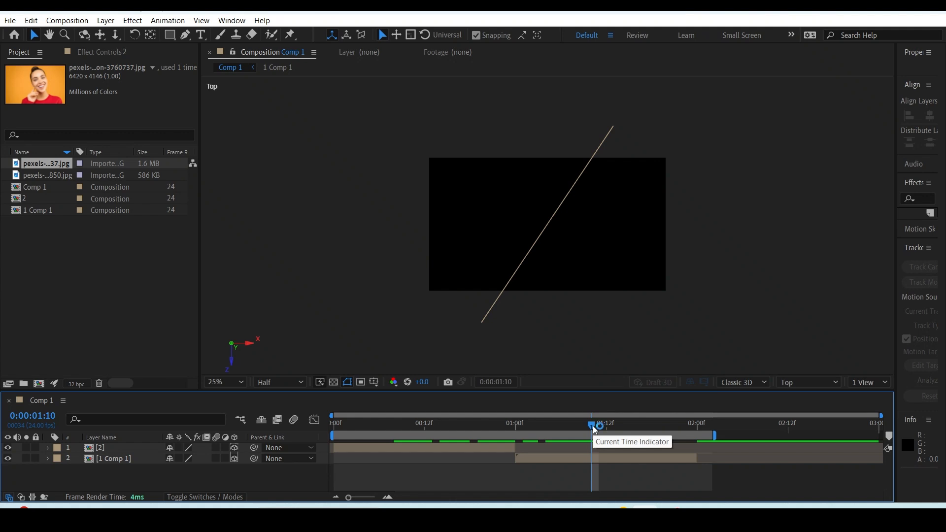
Switch the viewer to the Left view and scrub the flip to 0:00:01:13.
click(808, 382)
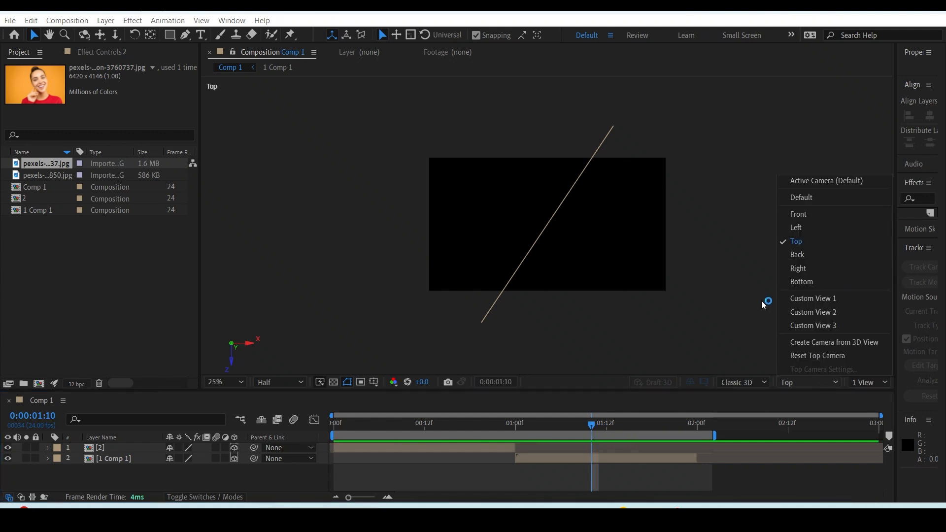
click(829, 230)
drag(553, 425, 619, 428)
click(807, 383)
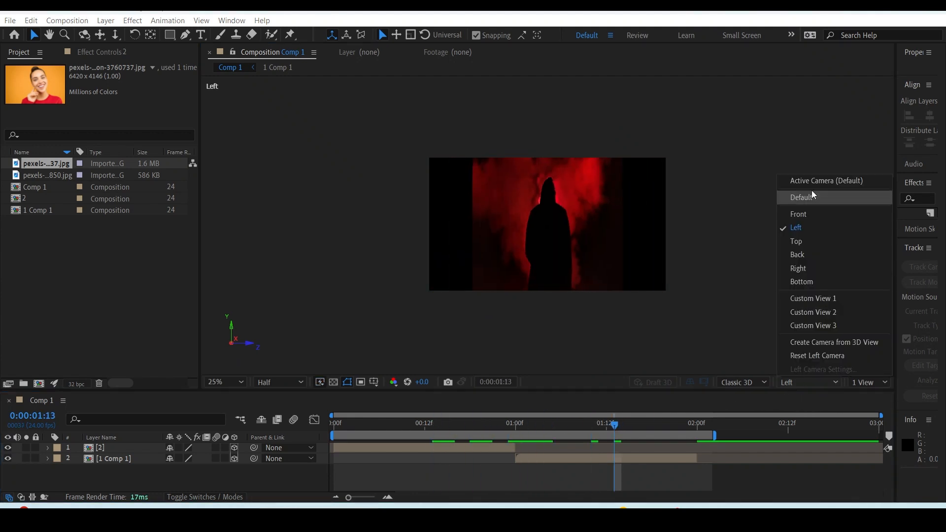
click(660, 340)
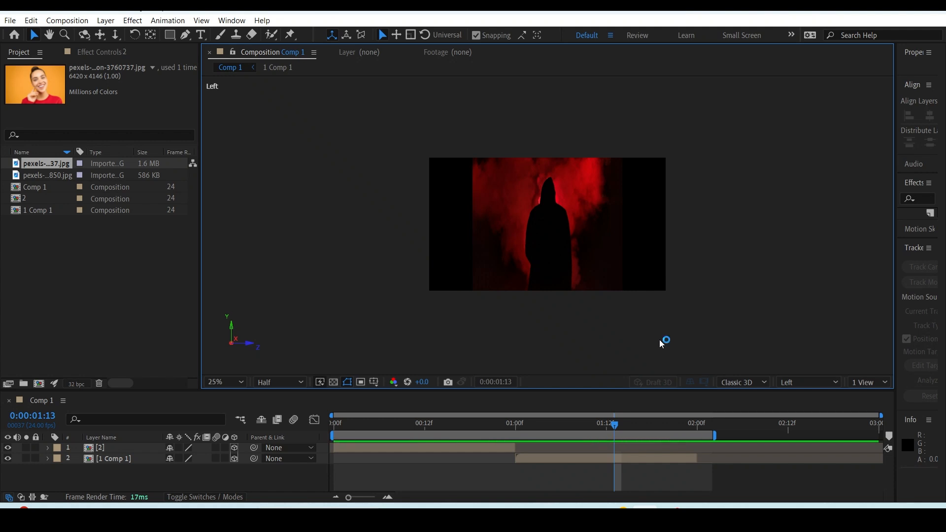
Preview the flip in Custom View 1 and set the viewer magnification to Fit up to 100%.
click(803, 383)
click(815, 297)
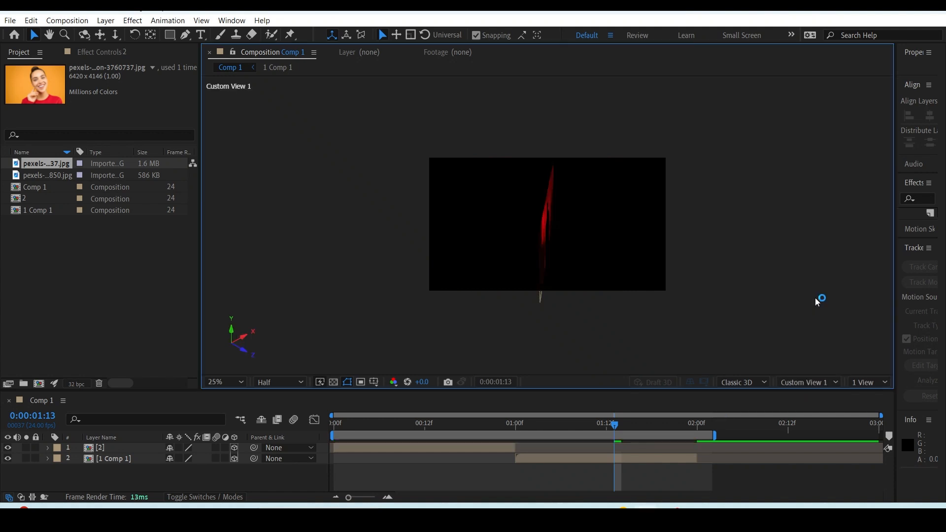
drag(616, 426, 493, 424)
key(space)
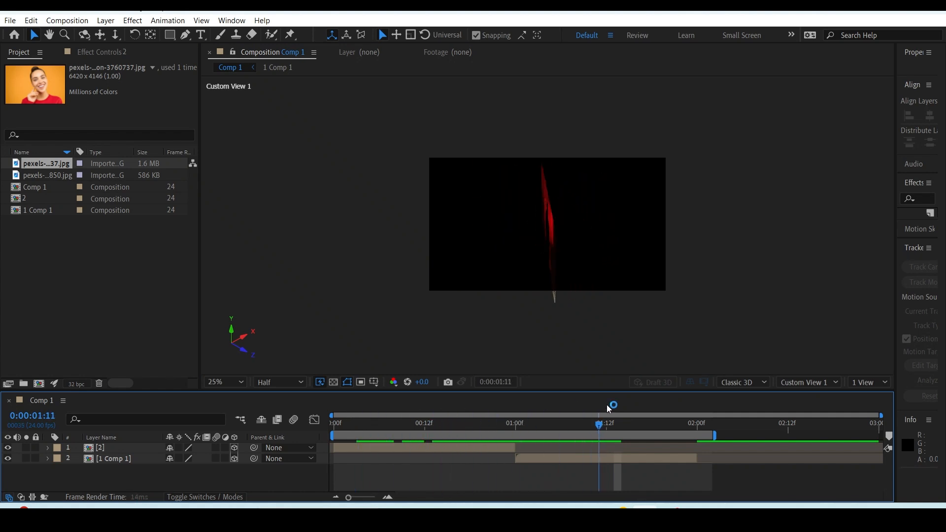
click(215, 382)
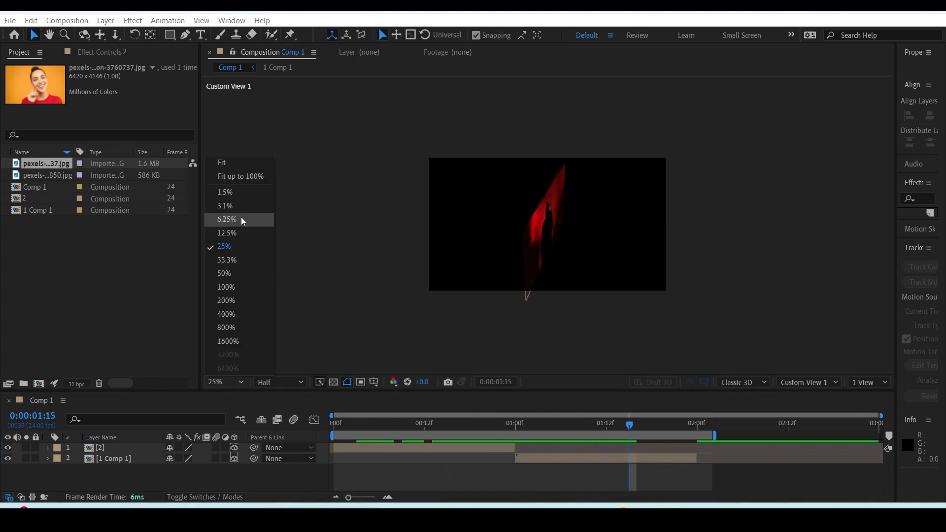
click(240, 178)
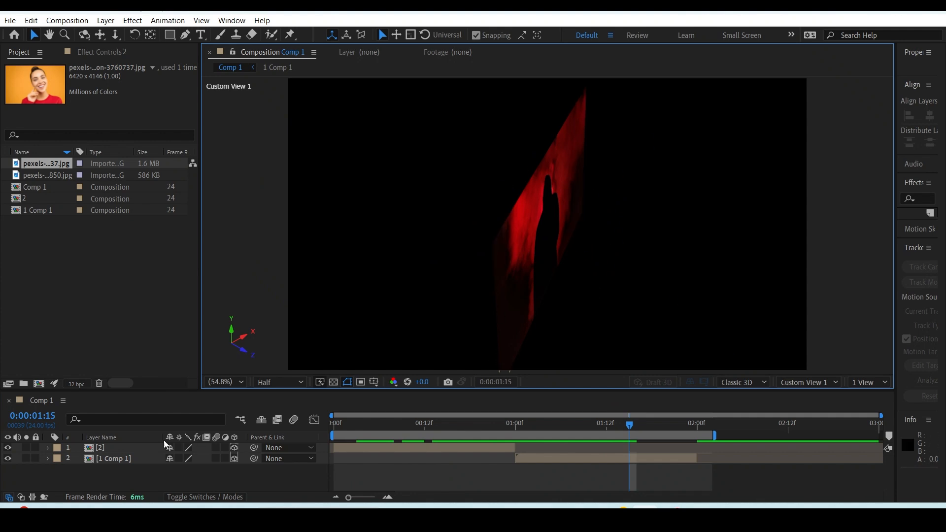
Set Comp 1's background color to a medium gray in the composition settings.
right_click(200, 481)
click(158, 482)
click(83, 21)
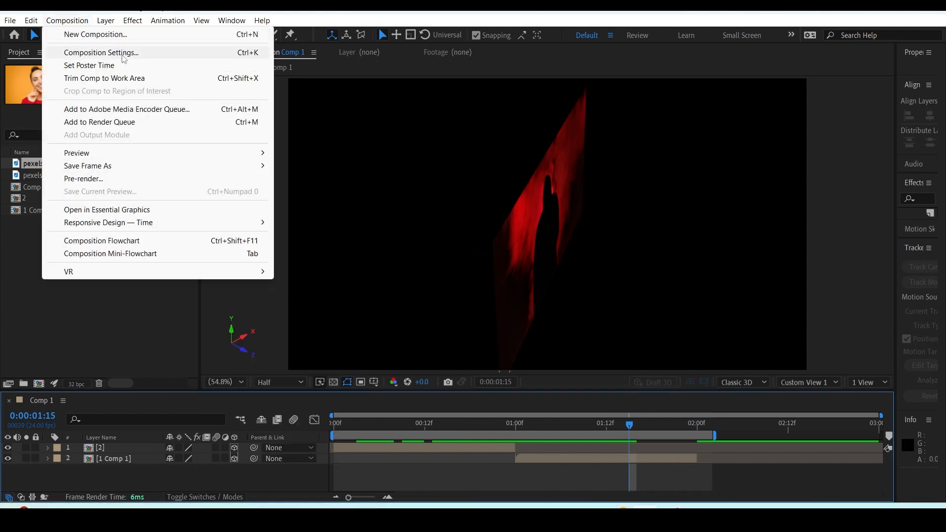
click(101, 52)
click(653, 347)
click(615, 228)
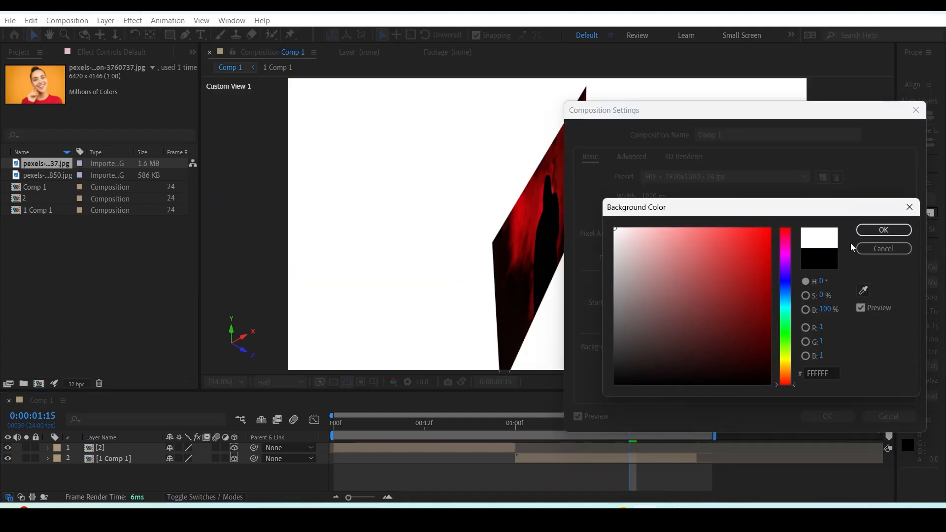
click(878, 235)
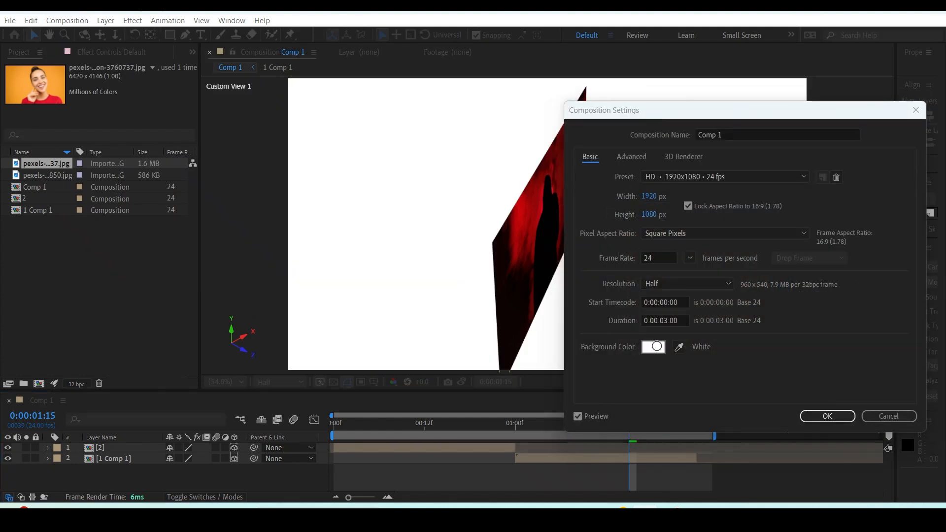
click(659, 351)
click(614, 297)
click(881, 237)
click(828, 417)
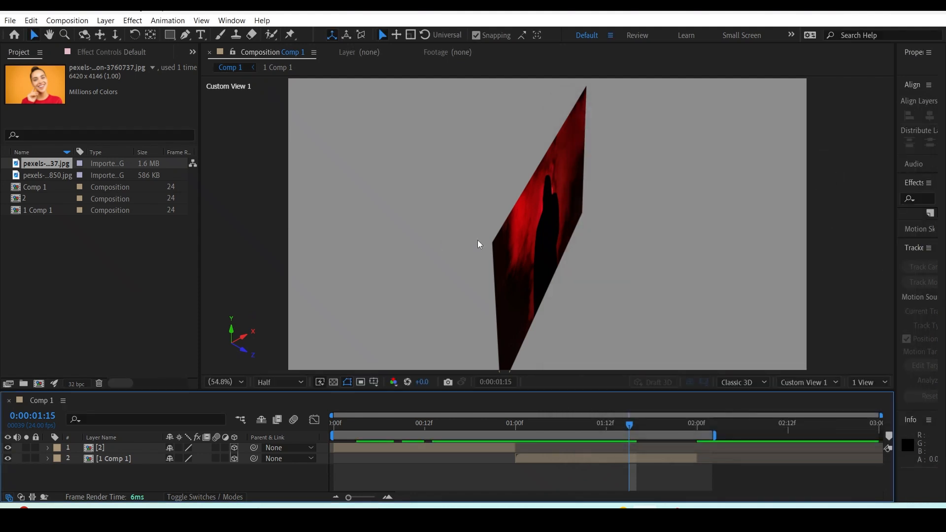
Orbit Custom View 1 to inspect the layer at an angle, and return the viewer to Active Camera (Default).
drag(591, 222, 551, 219)
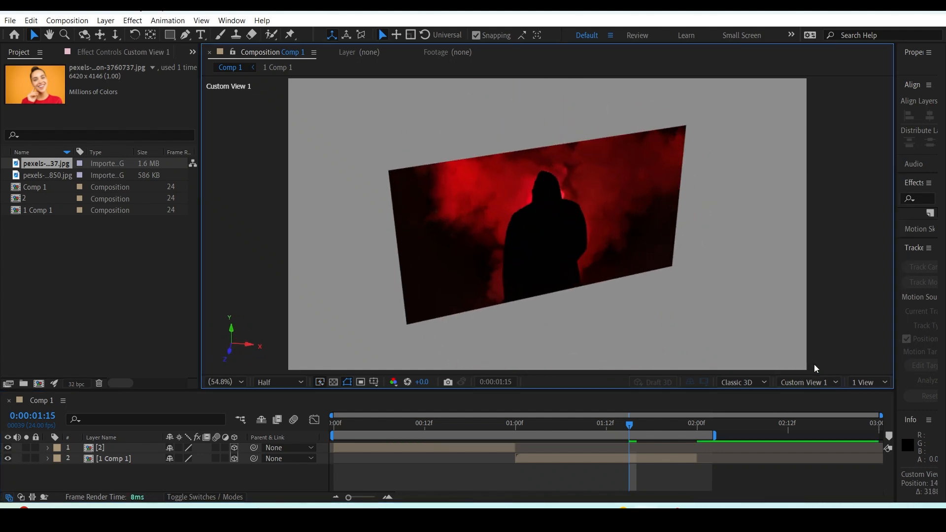
click(819, 382)
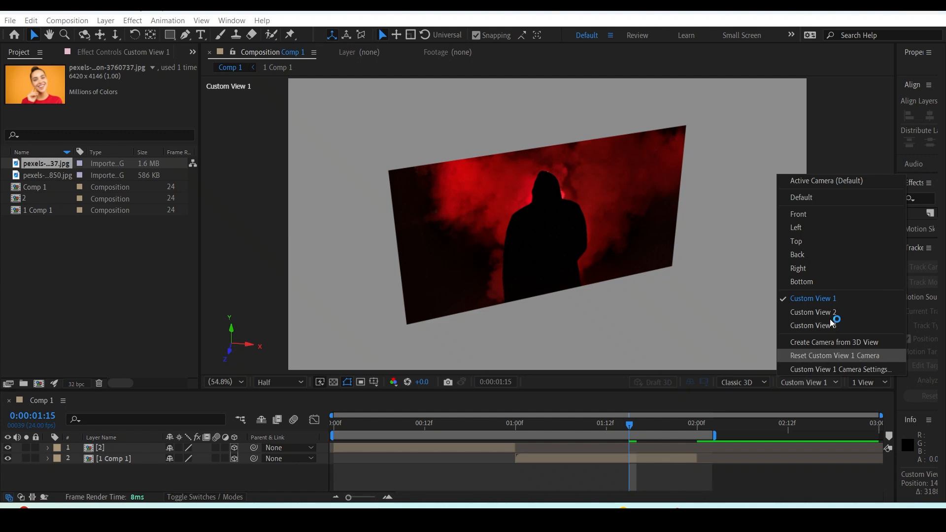
click(813, 187)
mouse_move(640, 221)
mouse_down()
mouse_move(577, 245)
mouse_move(566, 183)
mouse_move(657, 214)
mouse_move(625, 228)
mouse_up()
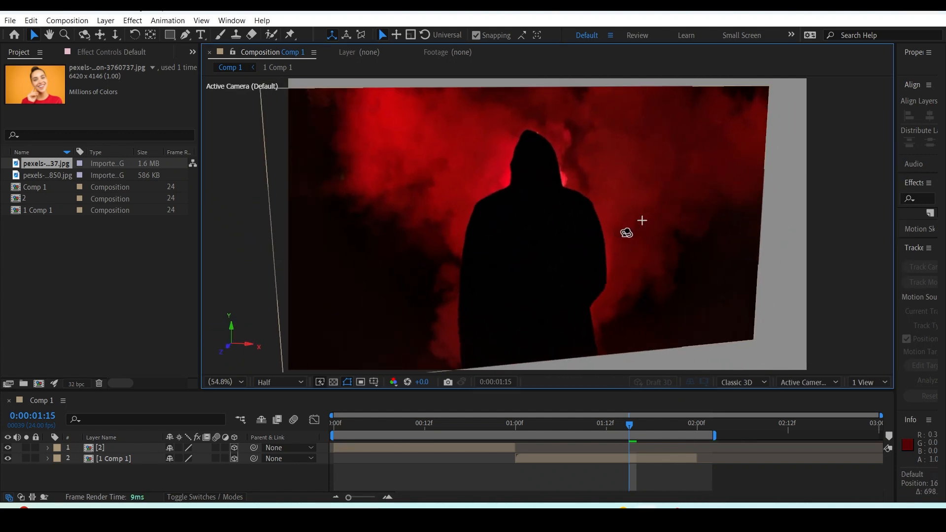
Create a camera from the current 3D view and undo its creation.
click(801, 384)
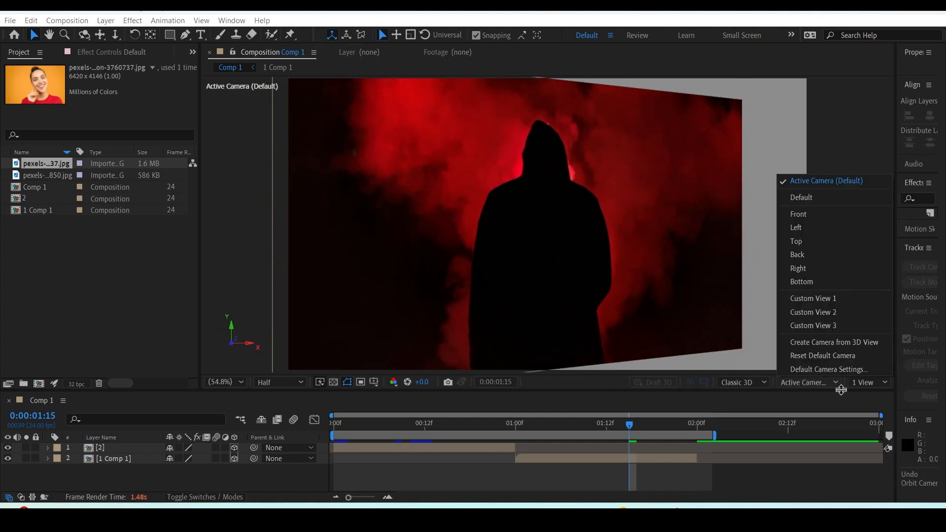
click(847, 342)
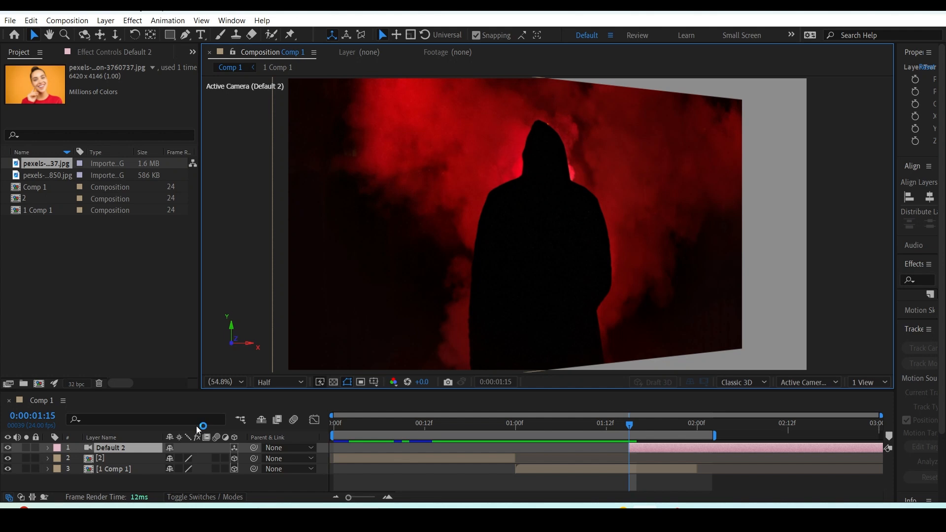
key(ctrl+z)
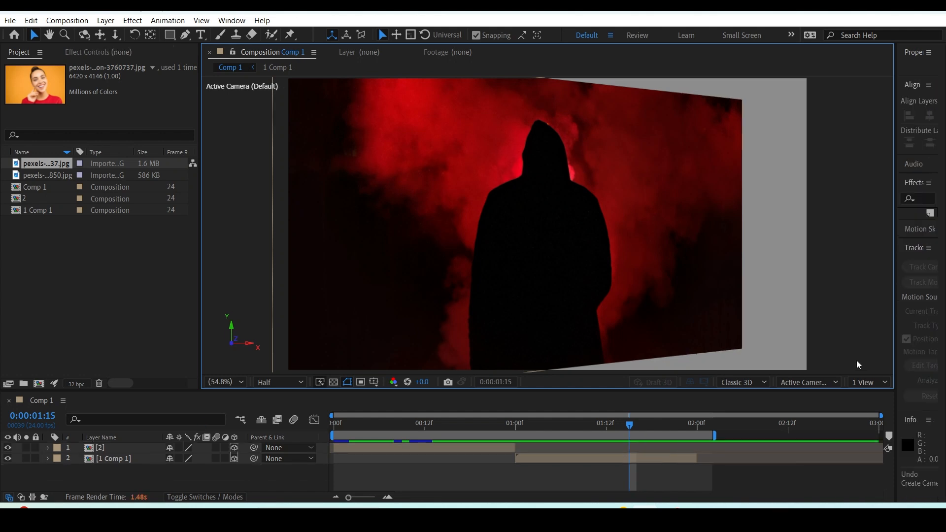
Split the viewer into 2 Views and alternate the active pane between Top and Active Camera, ending on Top.
click(870, 383)
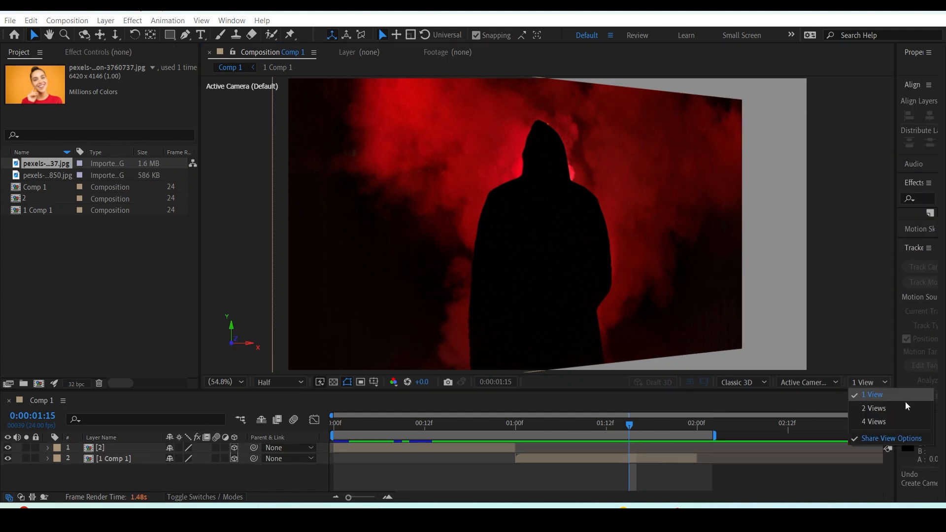
click(868, 409)
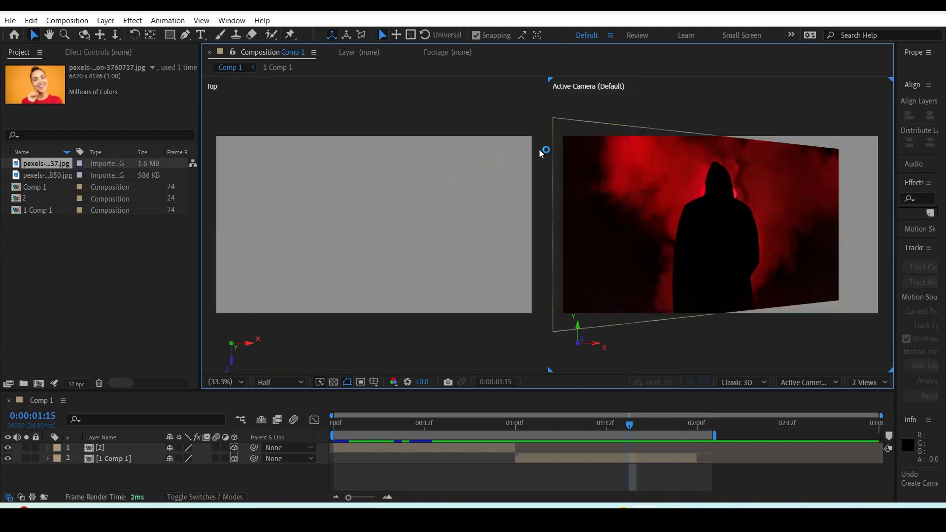
click(511, 150)
click(371, 126)
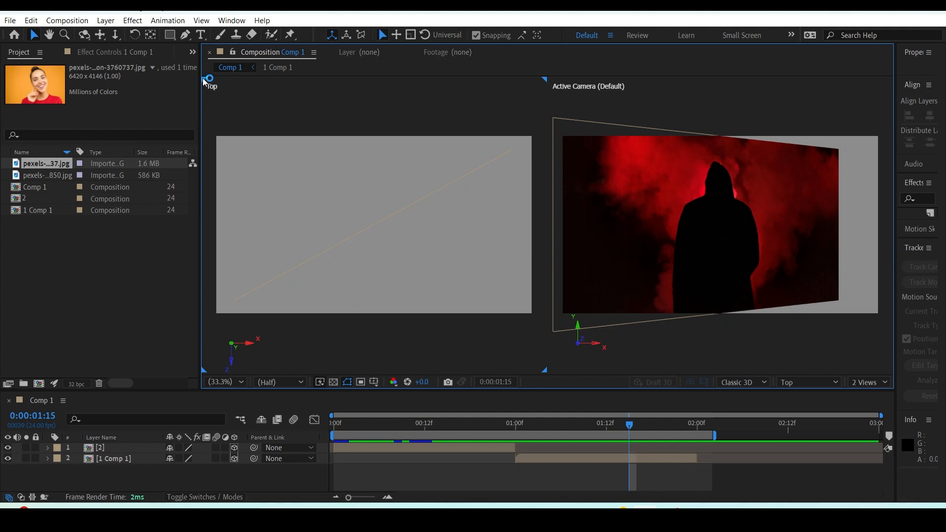
click(855, 95)
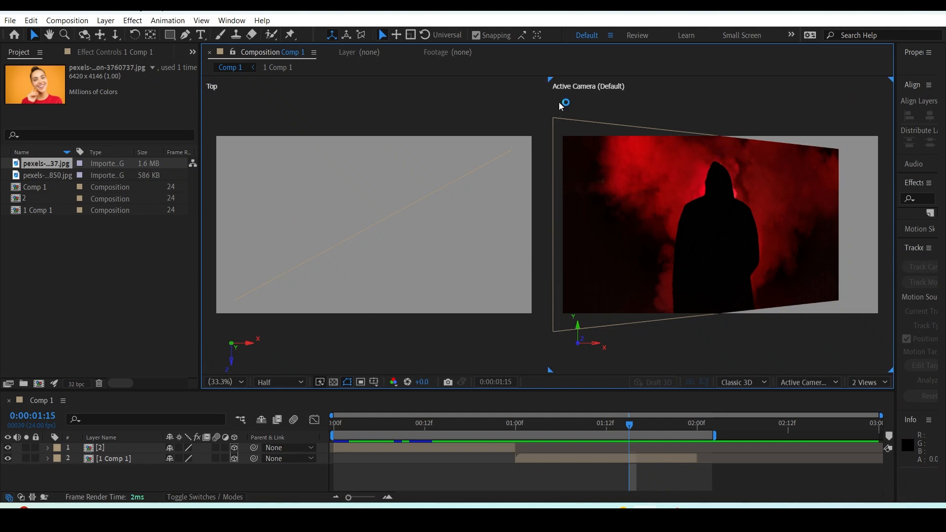
click(418, 119)
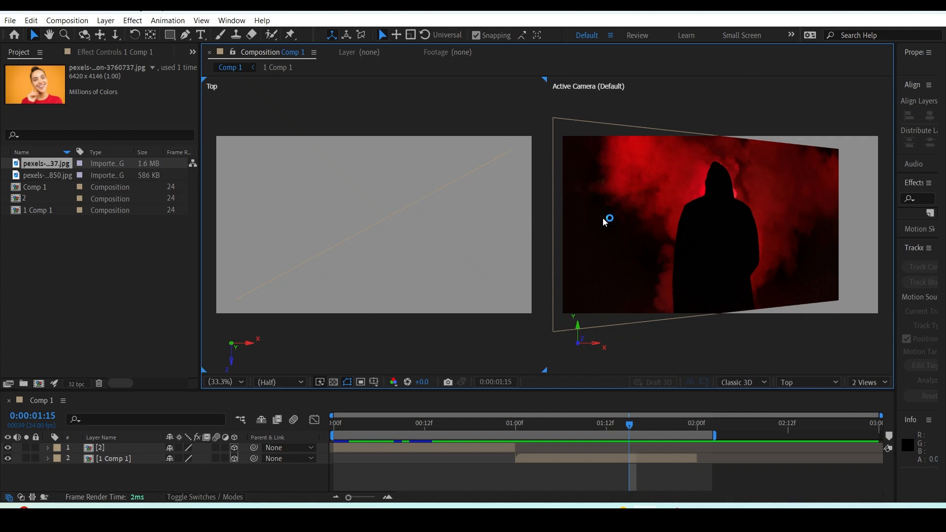
Switch the Top pane to the Front view and return it to Top.
click(808, 383)
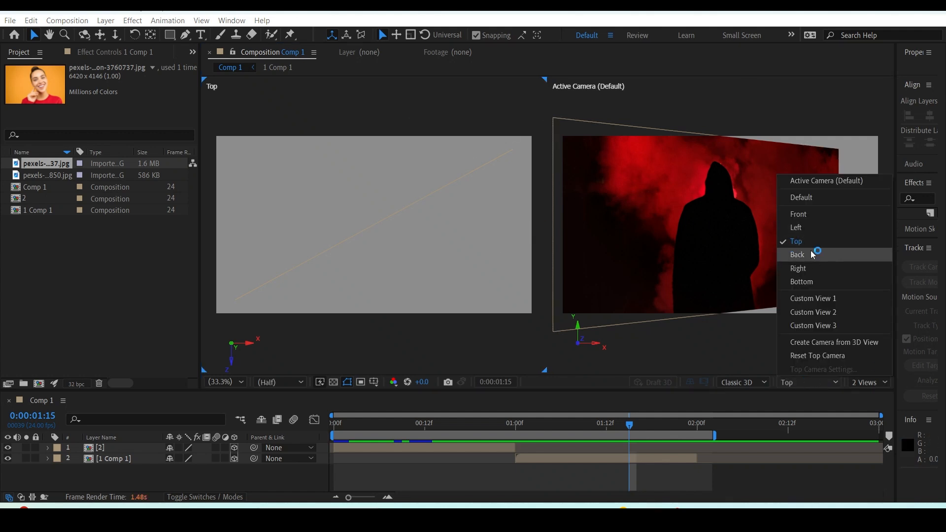
click(805, 218)
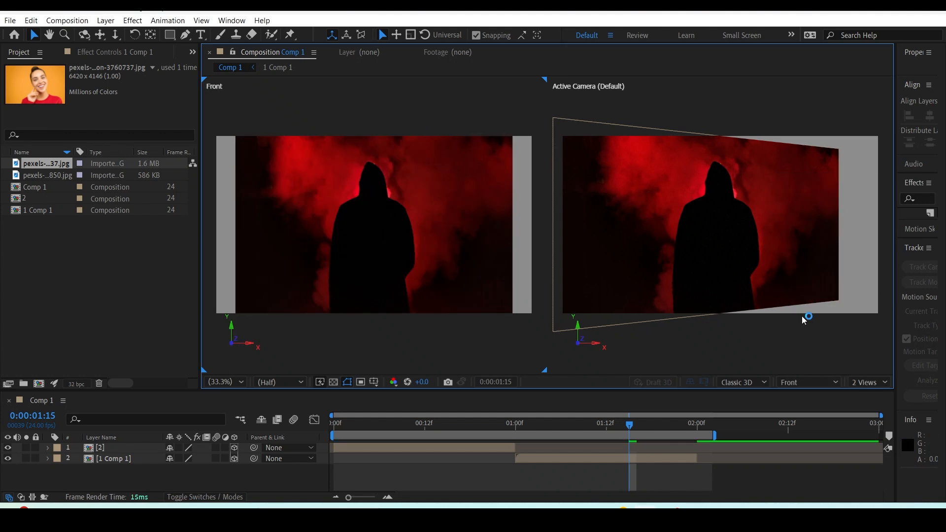
click(795, 383)
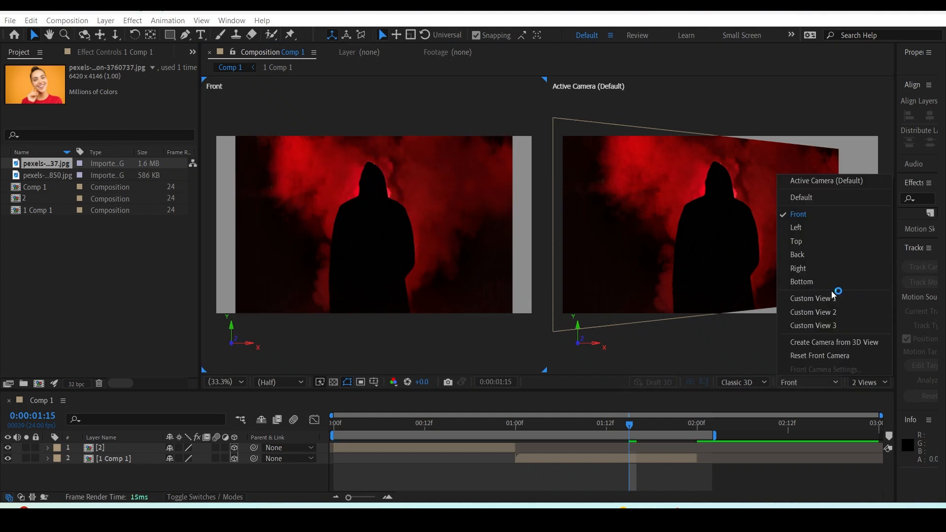
click(803, 243)
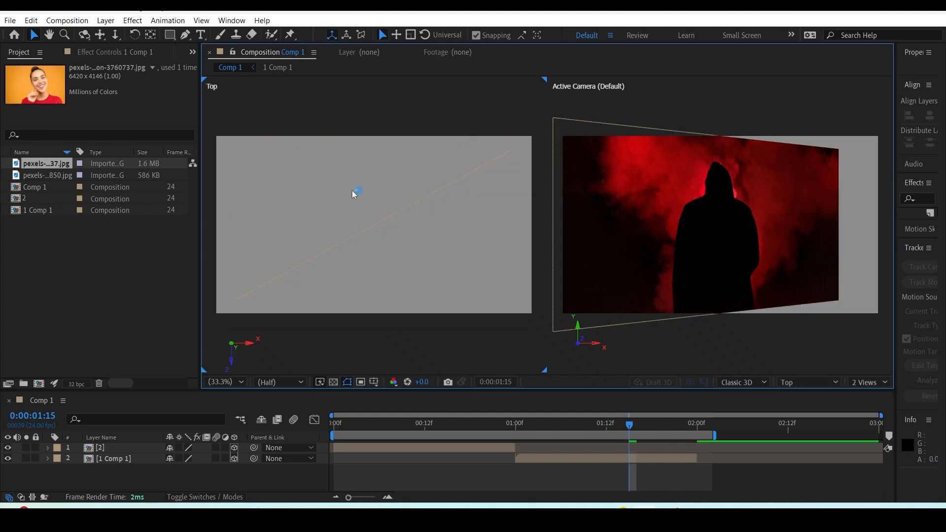
Scrub to 0:00:01:07 and examine the rotated layer in the 2 Views and 4 Views layouts.
drag(541, 424, 571, 420)
click(851, 365)
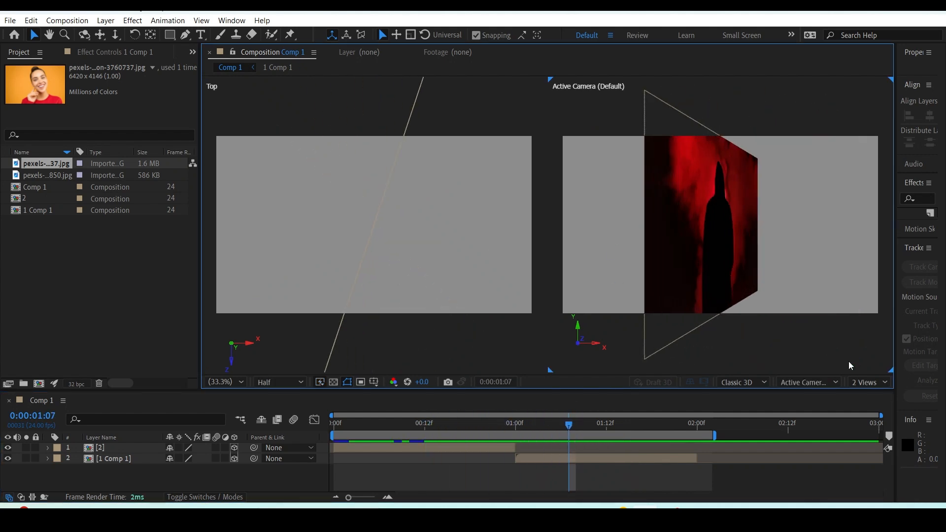
click(871, 382)
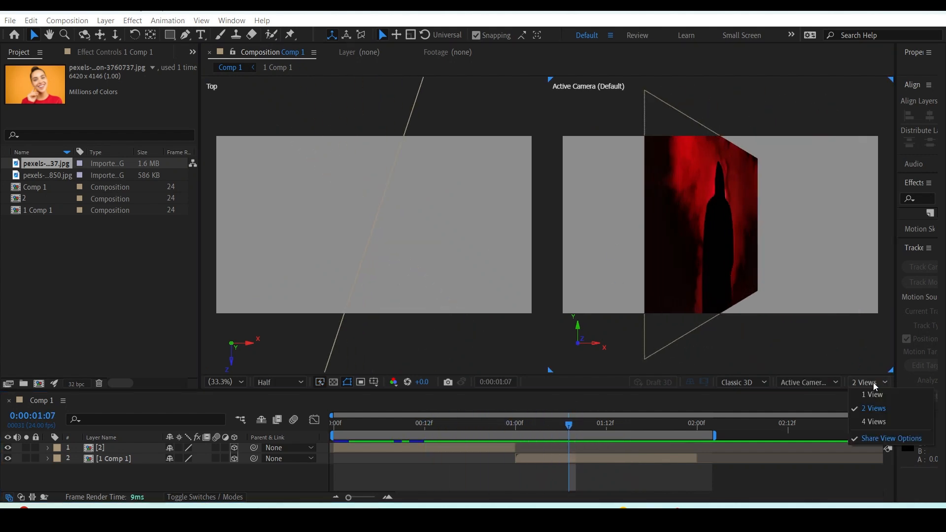
click(875, 422)
click(736, 290)
click(428, 222)
drag(516, 130, 428, 190)
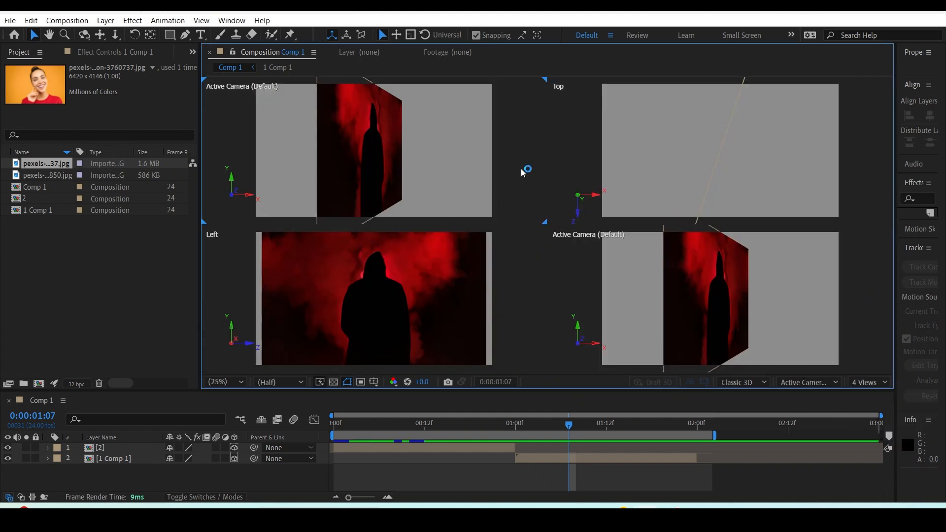
Switch the first Active Camera pane to the Top view, and return to 1 View with Active Camera (Default).
click(808, 382)
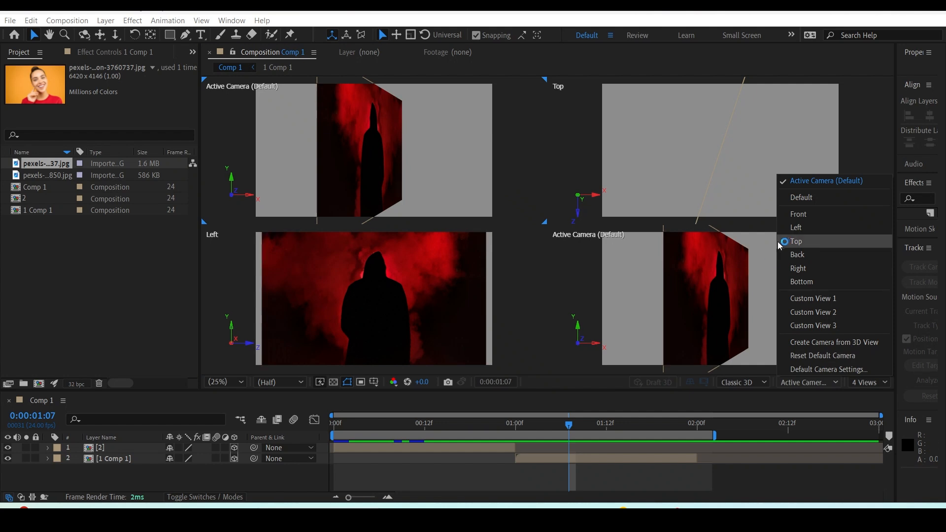
click(789, 248)
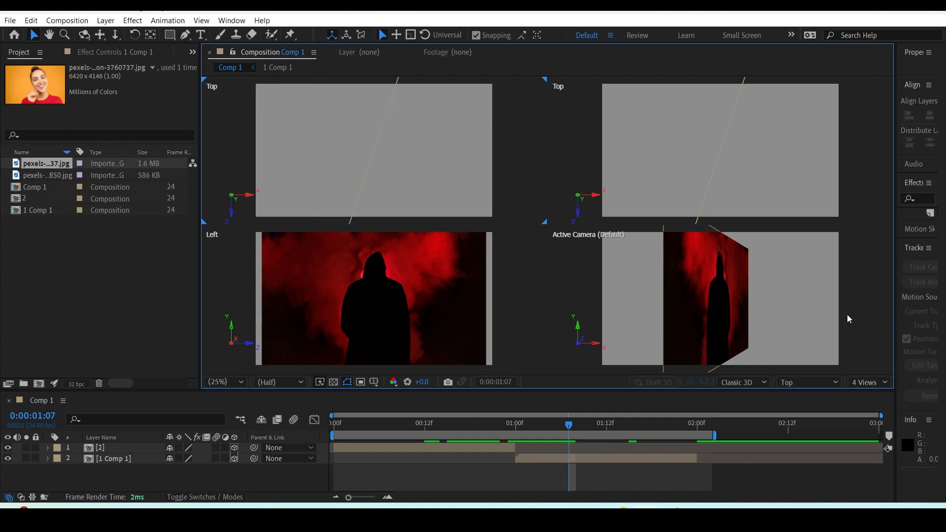
click(866, 383)
click(866, 395)
click(758, 384)
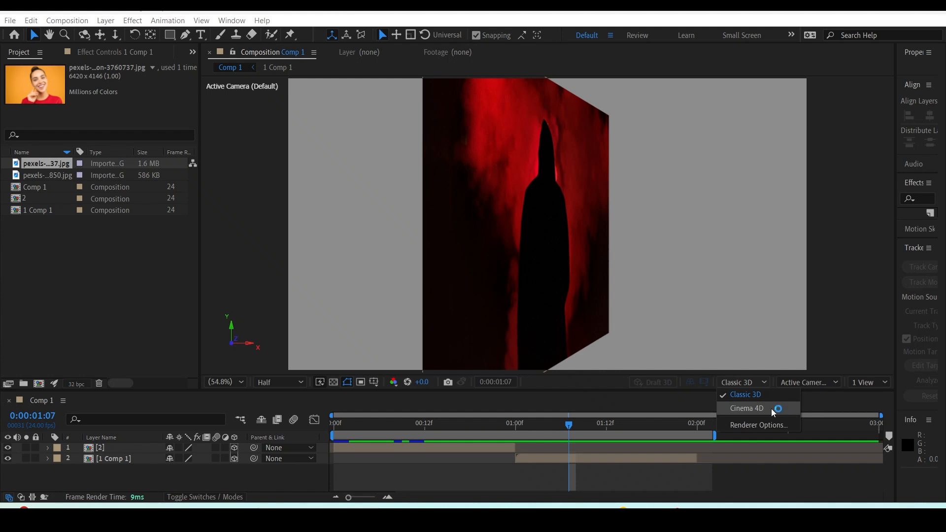
click(464, 268)
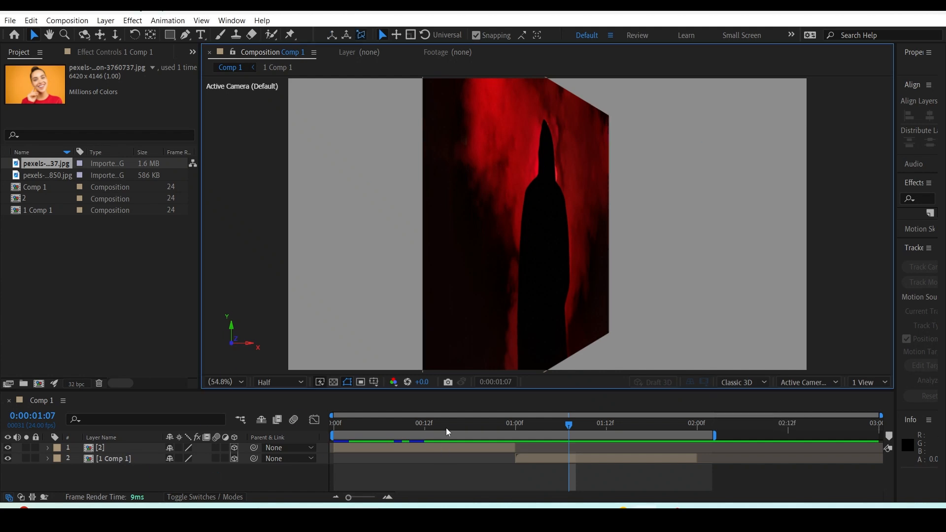
Select layer 2 at 0:00:00:15 and compare its gizmo in World Axis Mode and Local Axis Mode, ending on Local.
click(447, 427)
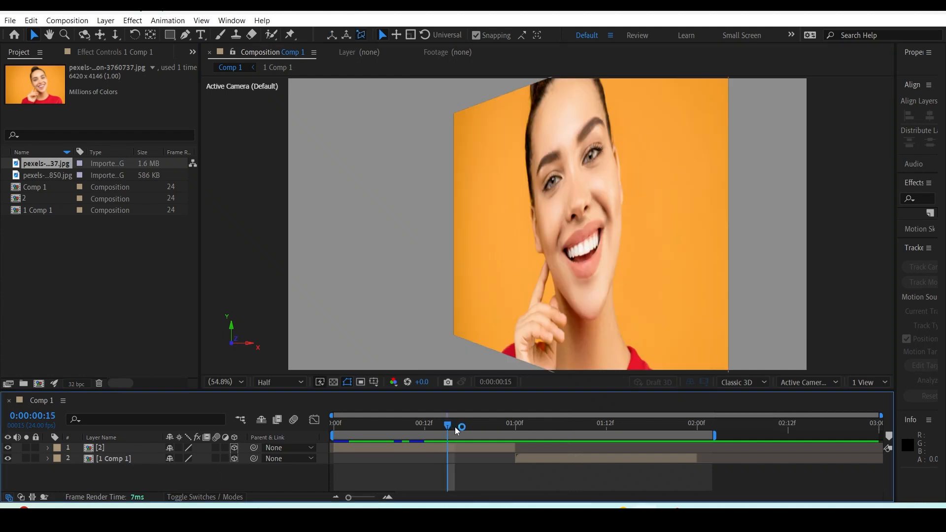
click(127, 452)
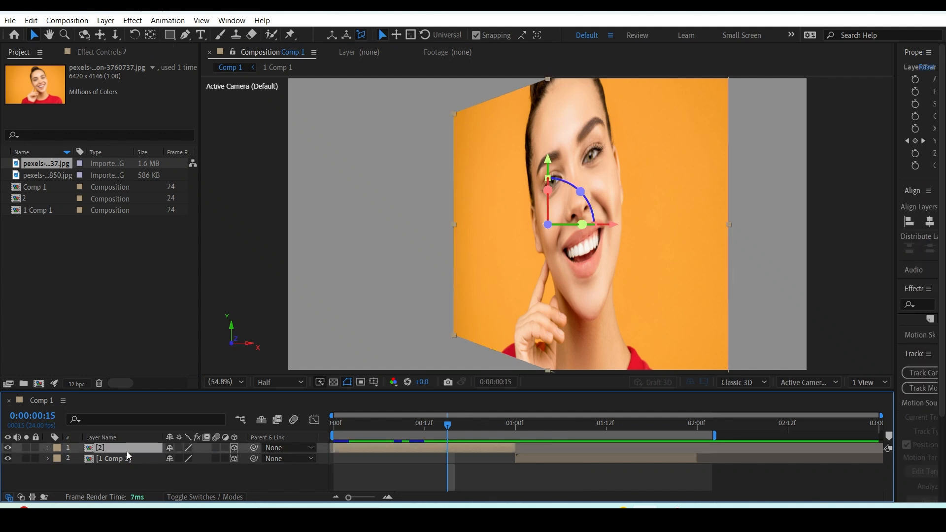
click(348, 35)
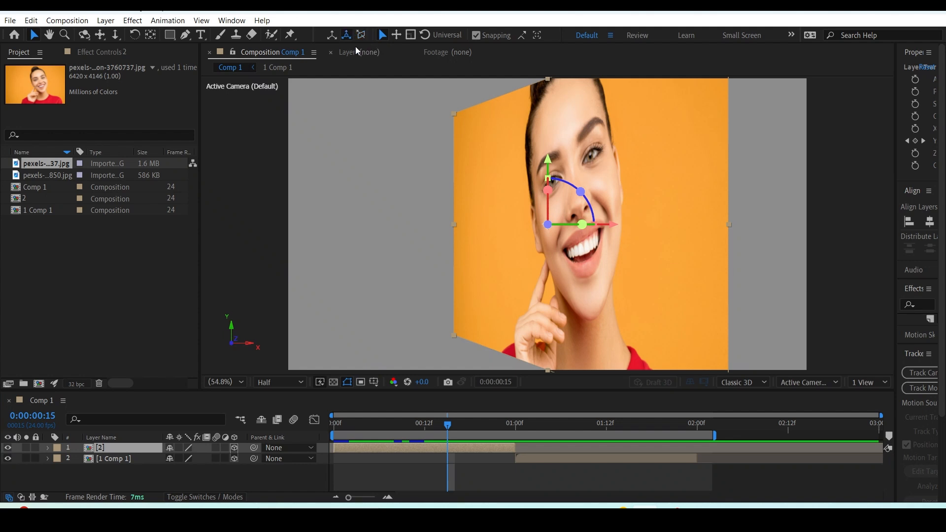
click(333, 38)
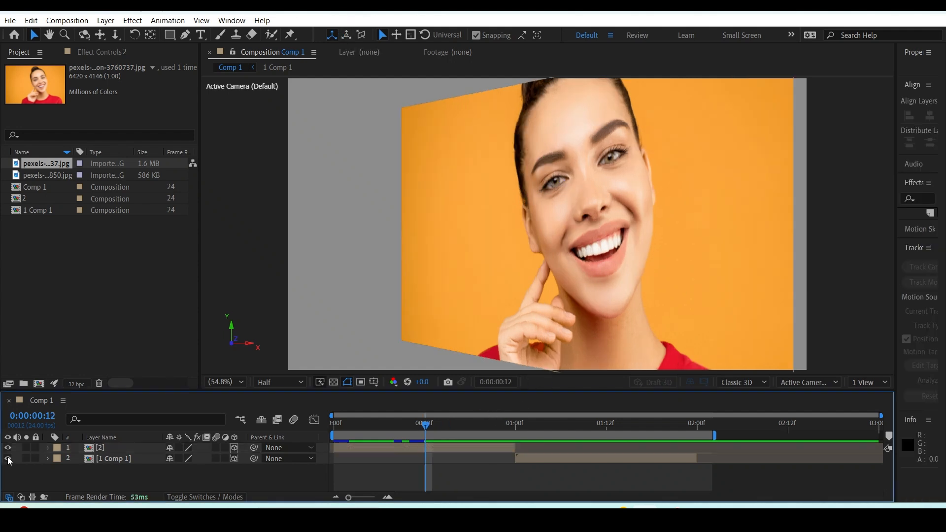
Hide both image layers at 0:00:00:12 and draw a red square shape near the middle of Comp 1.
drag(9, 459, 8, 447)
click(170, 35)
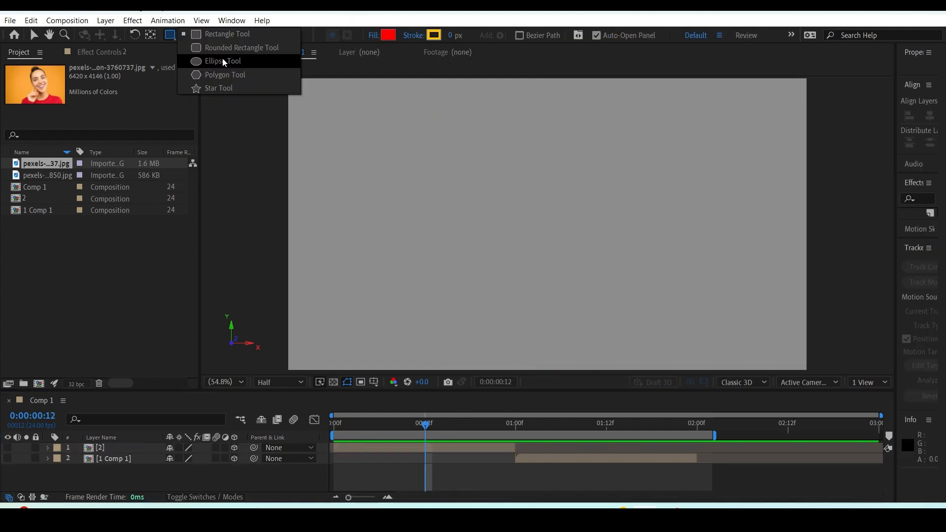
click(211, 86)
click(563, 222)
mouse_move(562, 222)
mouse_down()
mouse_move(550, 223)
mouse_move(618, 281)
mouse_up()
key(v)
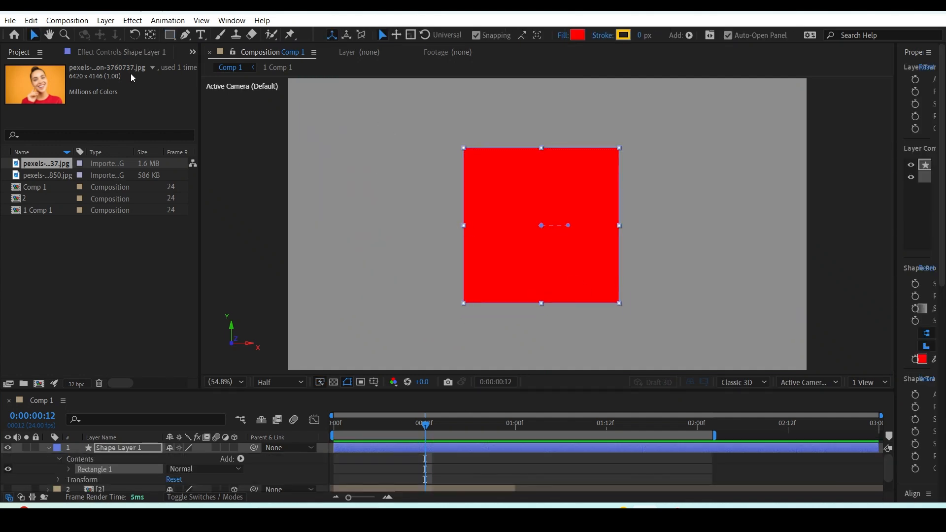
Make the red square's shape layer 3D and show it in Custom View 1.
click(234, 448)
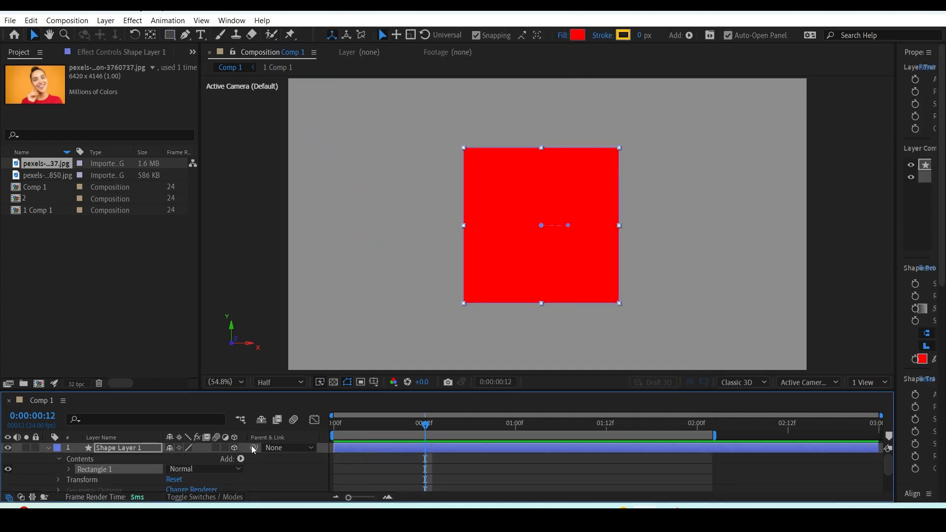
click(803, 382)
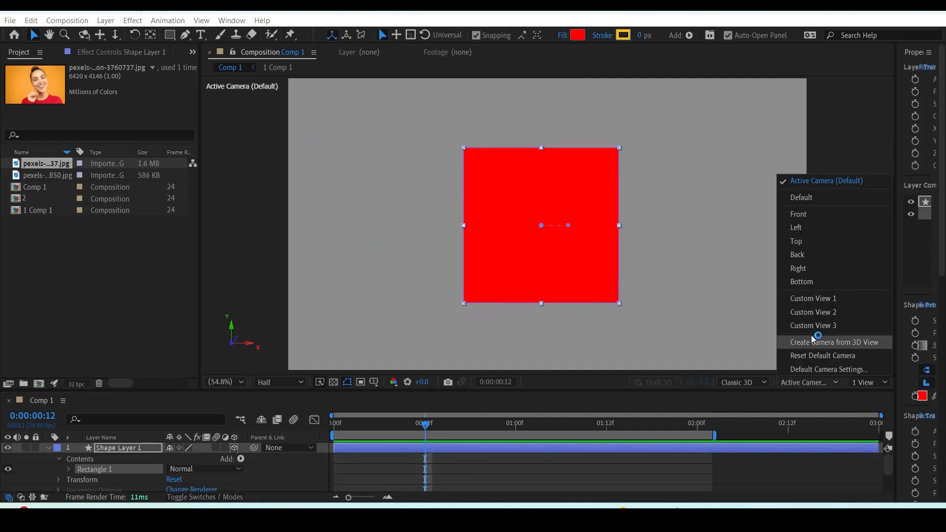
click(821, 298)
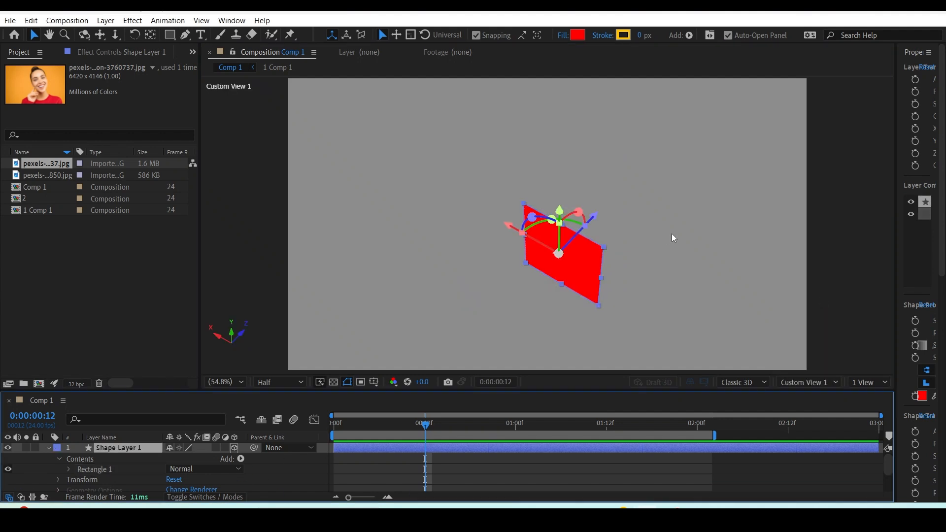
Reposition the red square in 3D space along its gizmo axes, placing it higher in Custom View 1.
drag(604, 221, 587, 196)
drag(518, 220, 420, 197)
drag(494, 177, 531, 192)
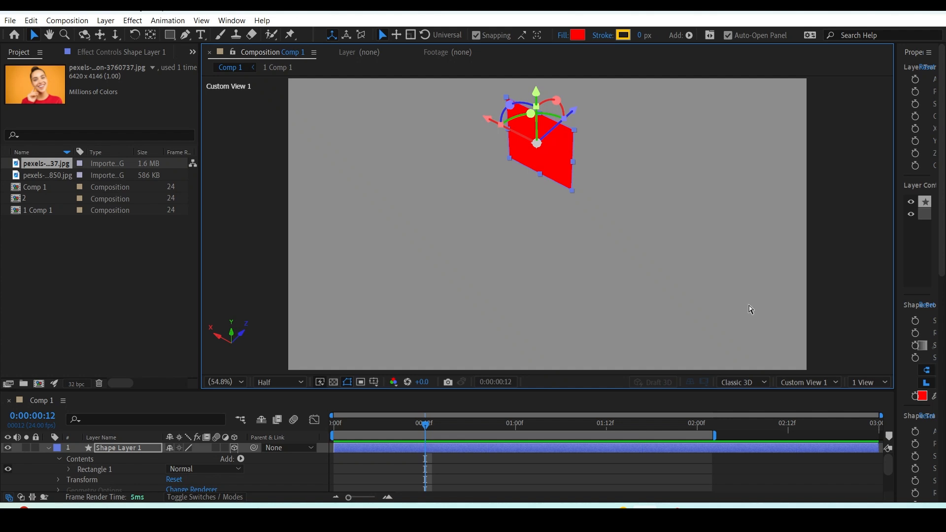
Create a new composition named Lights.
key(ctrl+k)
text(Lights)
click(827, 417)
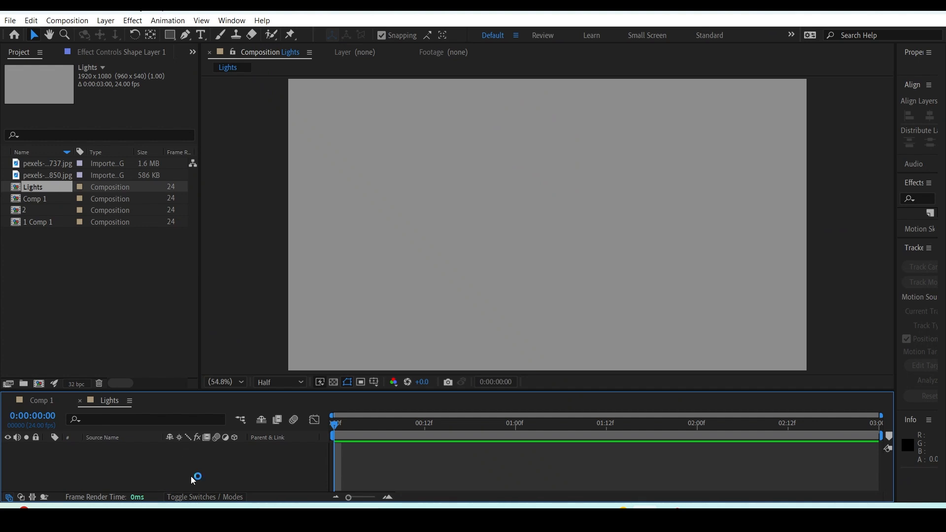
Add a white 1920 x 1080 px solid to the Lights composition and make it a 3D layer.
right_click(191, 465)
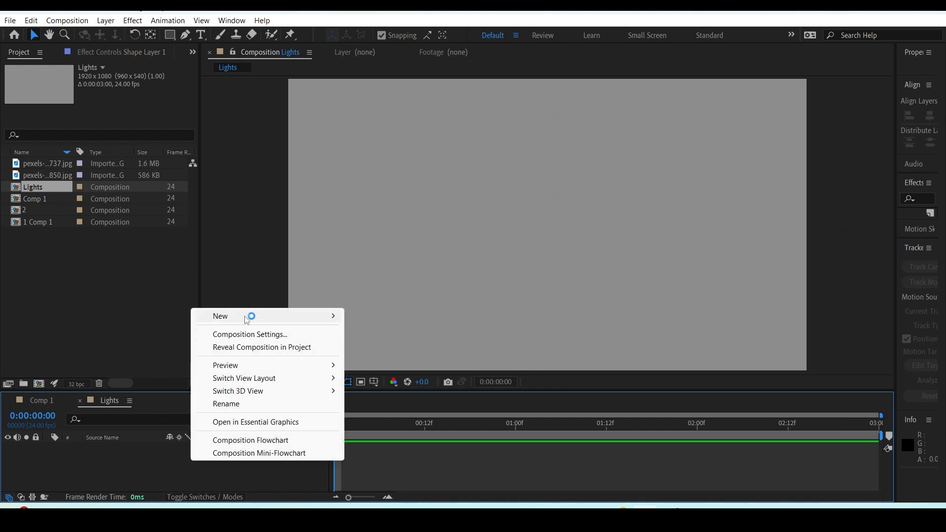
mouse_move(249, 316)
click(389, 348)
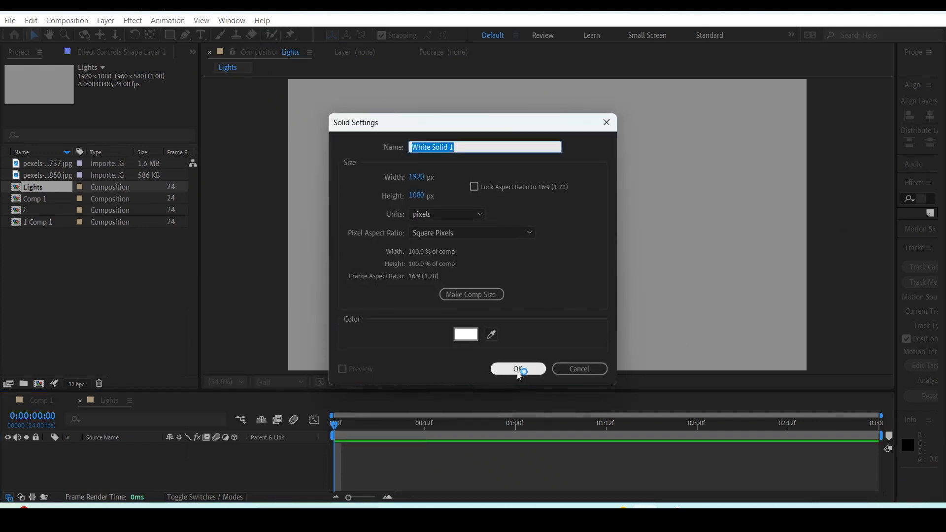
click(517, 372)
click(234, 448)
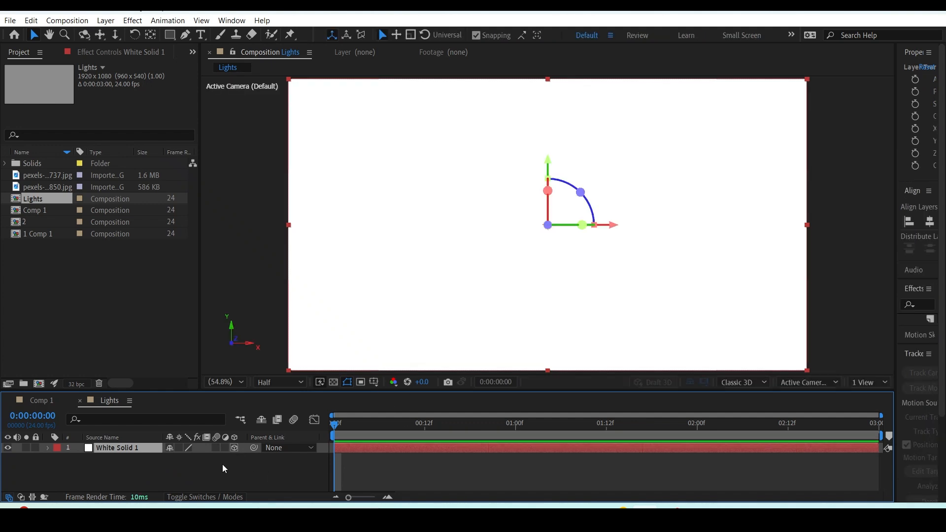
Turn the white solid into a wide floor by setting its X Rotation to -83°, lowering it and scaling it up.
key(r)
drag(182, 473, 148, 473)
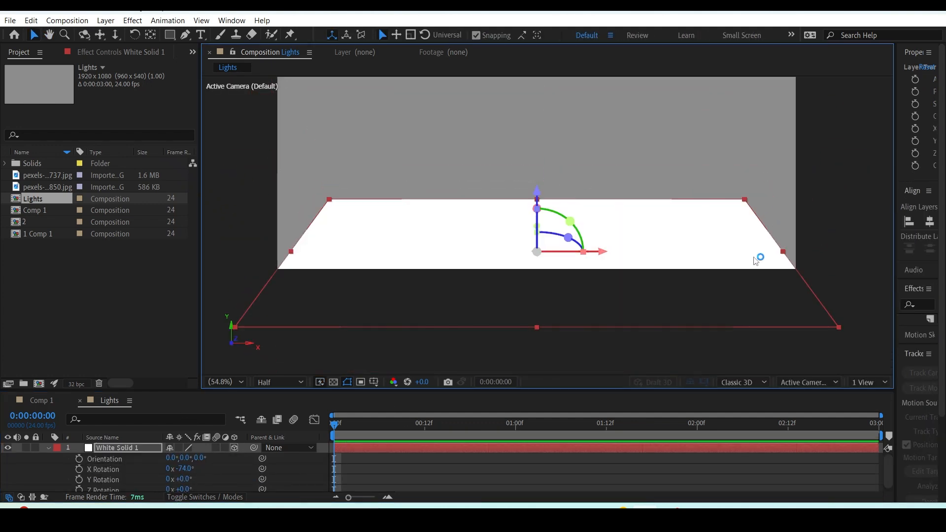
drag(593, 198, 615, 244)
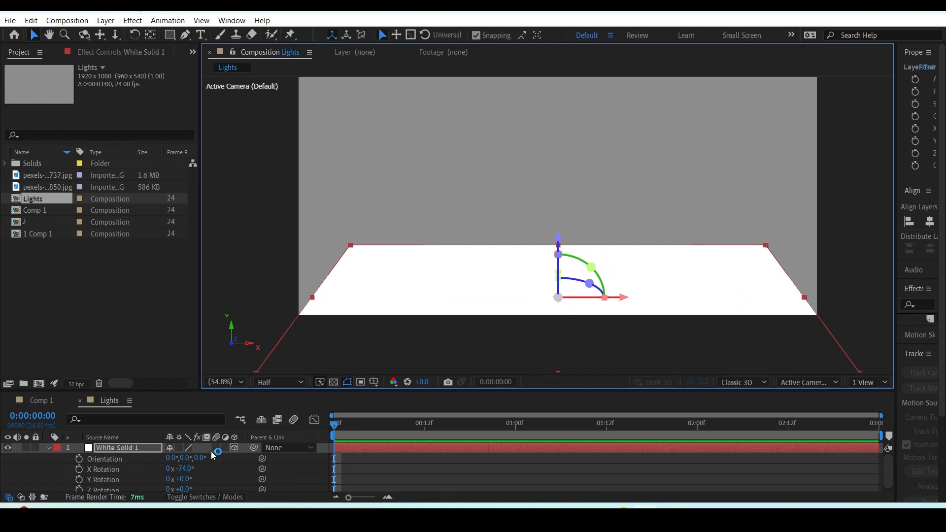
key(s)
drag(187, 461, 242, 461)
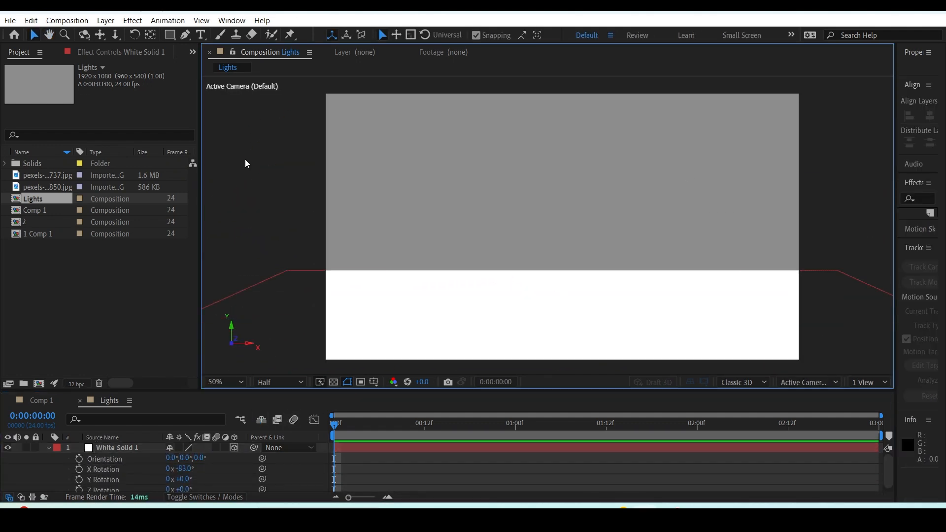
Add the text "Lights" centred just above the white floor and make the text layer 3D.
click(200, 34)
click(558, 194)
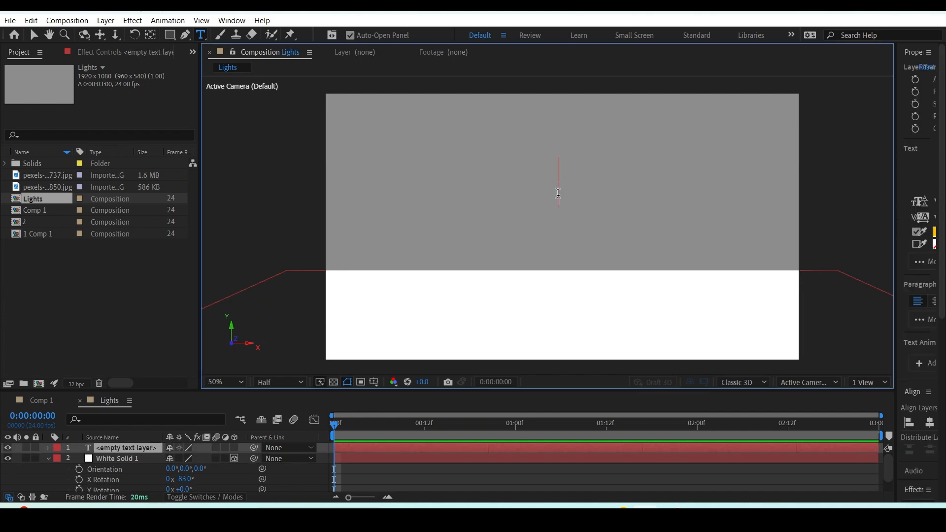
text(Lights)
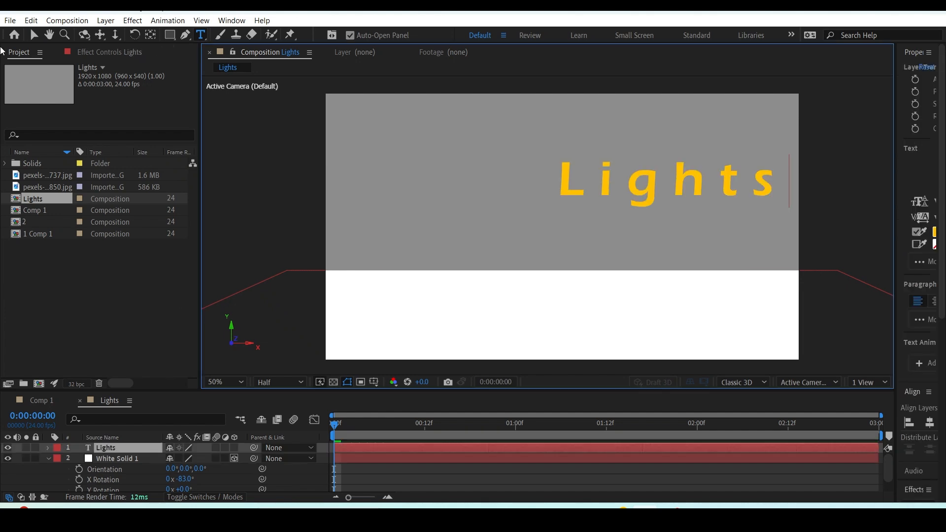
click(33, 34)
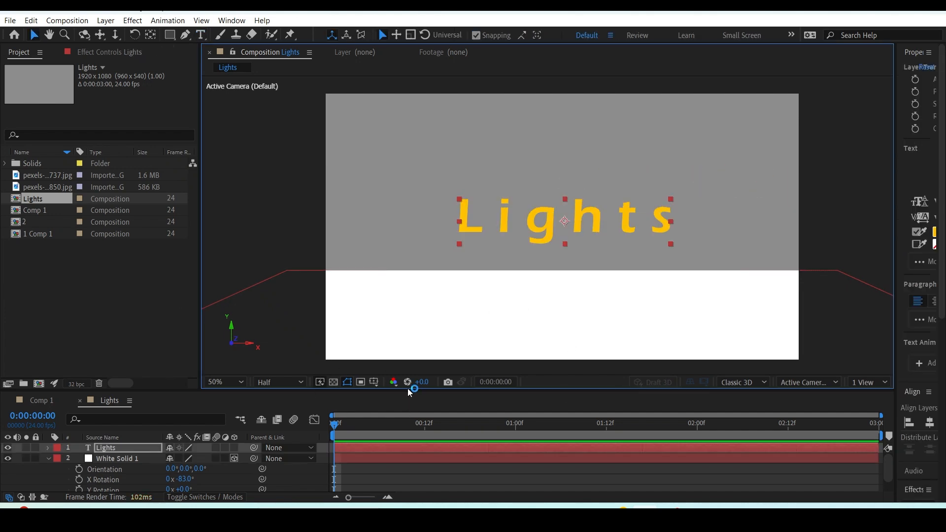
drag(408, 389, 408, 343)
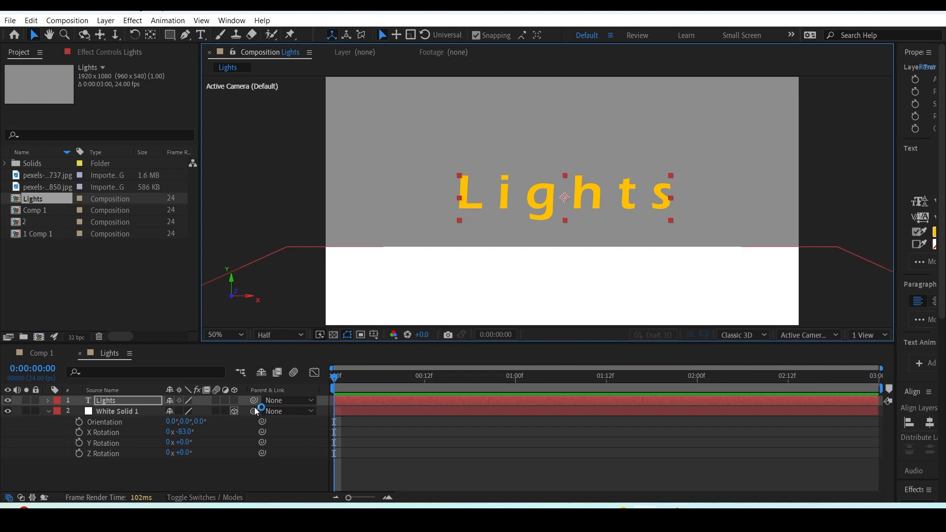
click(233, 401)
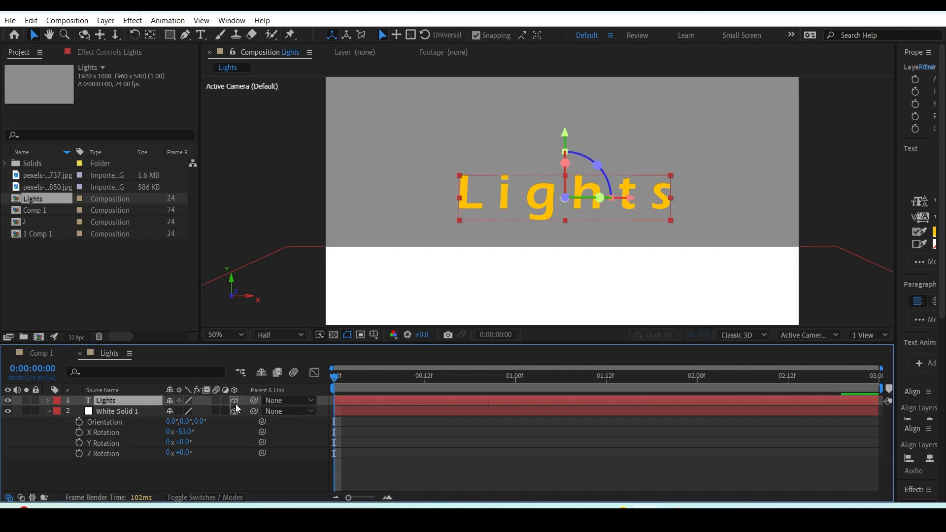
Add a white Parallel light at 100% intensity to the Lights composition, with no falloff and shadow casting off.
click(288, 428)
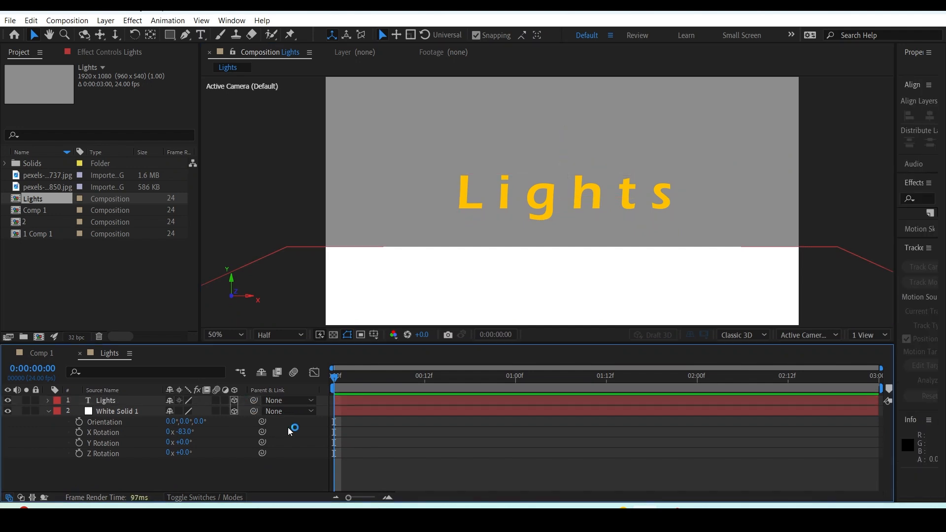
right_click(239, 478)
mouse_move(163, 318)
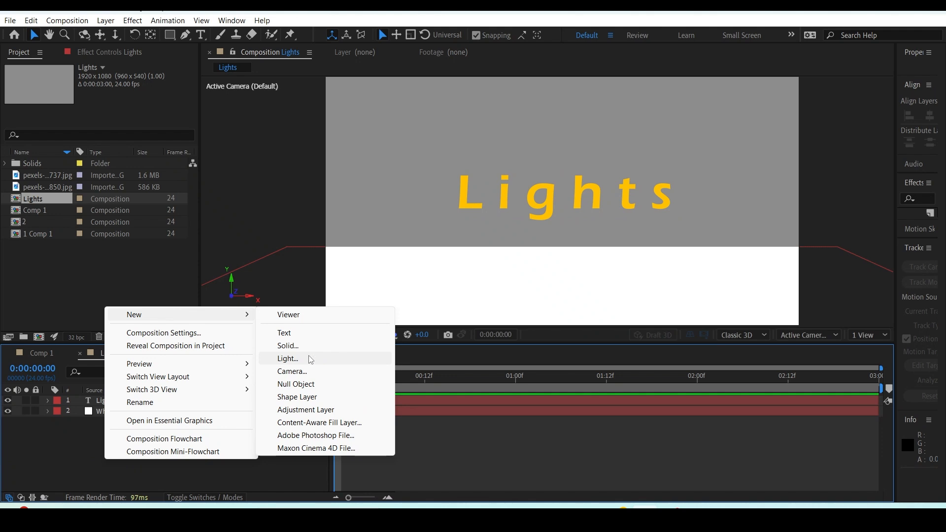
click(112, 22)
mouse_move(131, 36)
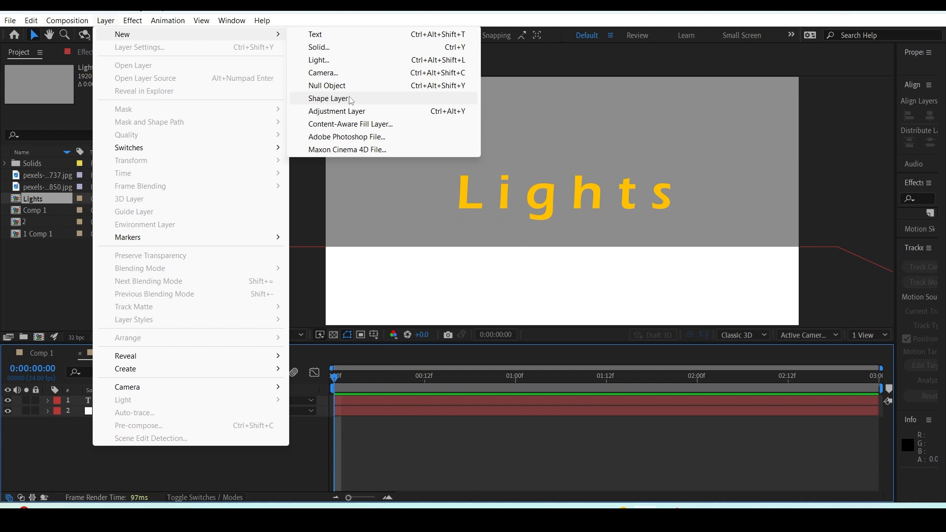
click(319, 60)
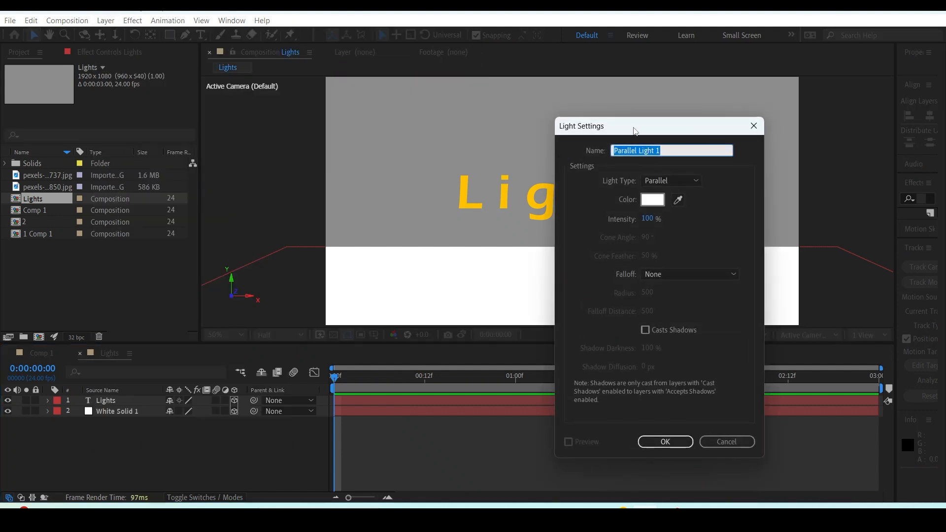
drag(635, 126, 758, 194)
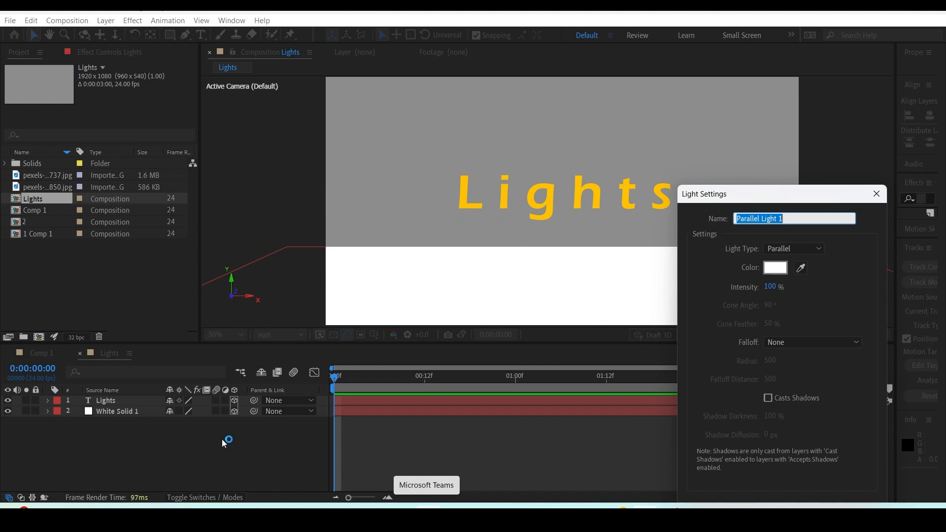
drag(758, 197, 711, 131)
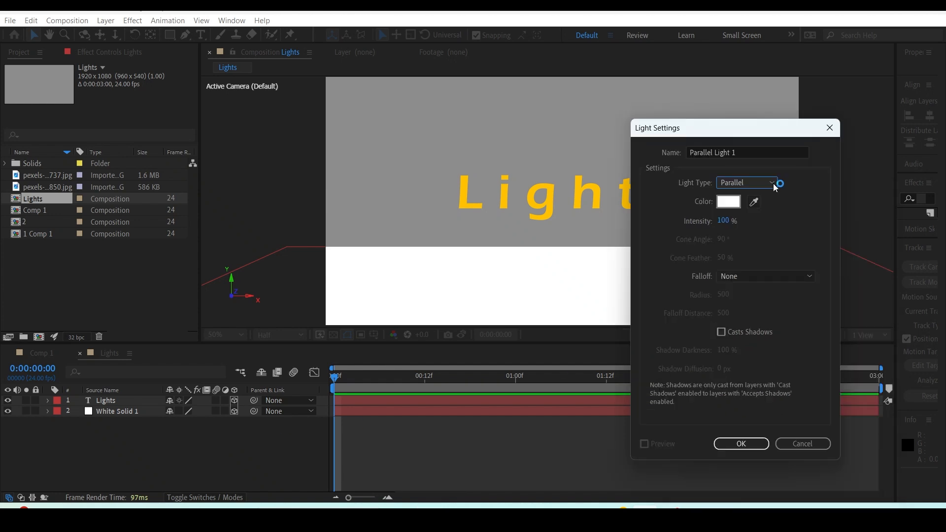
click(773, 183)
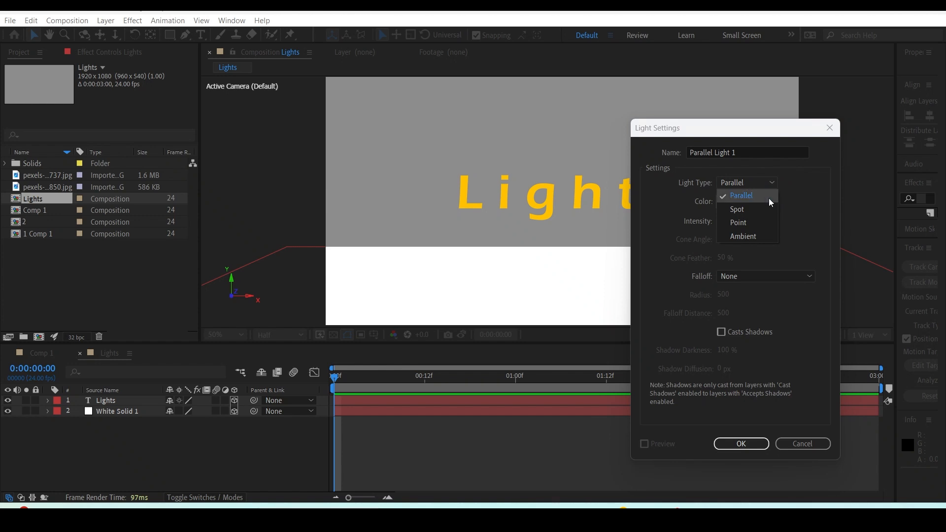
click(759, 452)
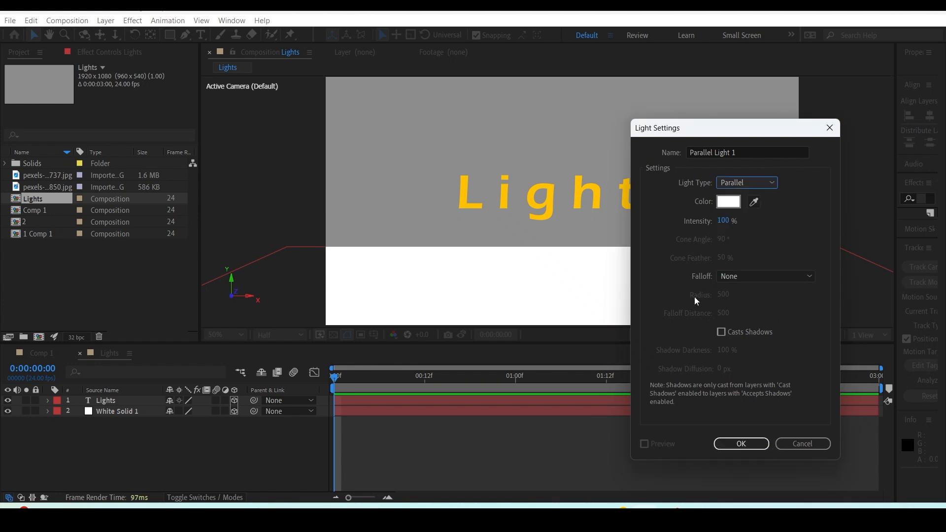
click(757, 442)
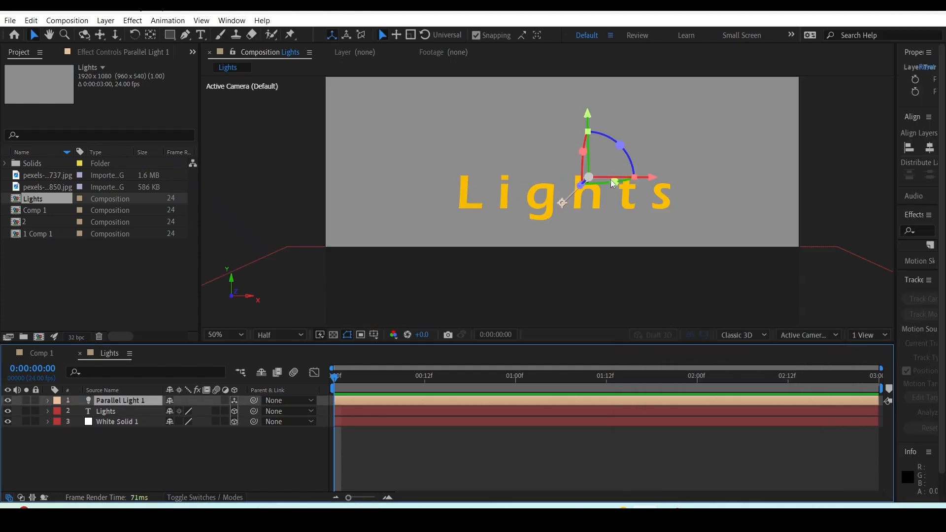
Re-aim the parallel light by moving its point of interest down onto the floor, and from there beside the start of the text.
drag(630, 163, 627, 177)
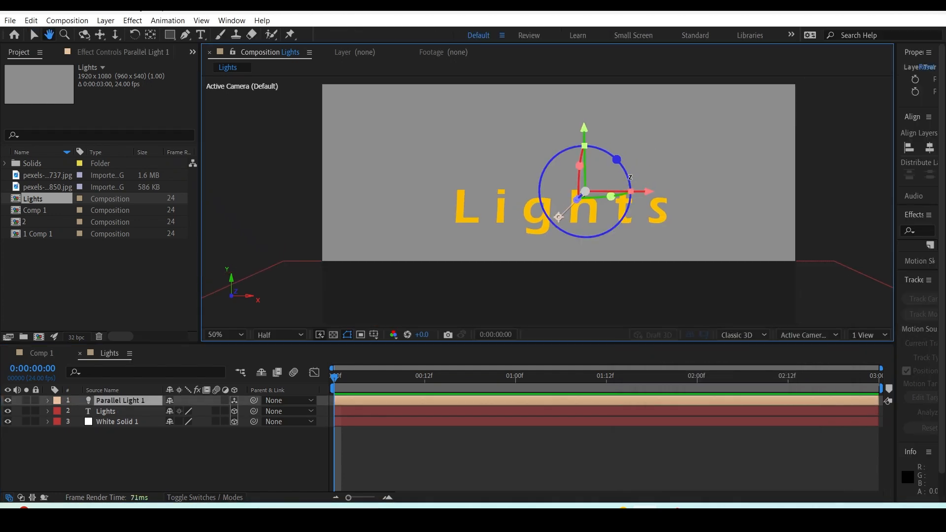
scroll(543, 197, down, 2)
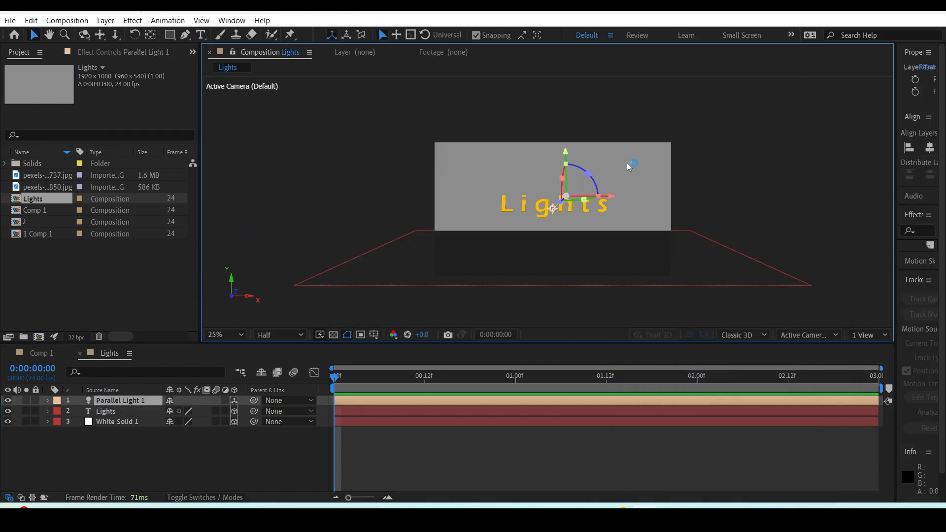
mouse_move(542, 221)
mouse_down()
mouse_move(507, 224)
mouse_move(469, 205)
mouse_move(547, 266)
mouse_up()
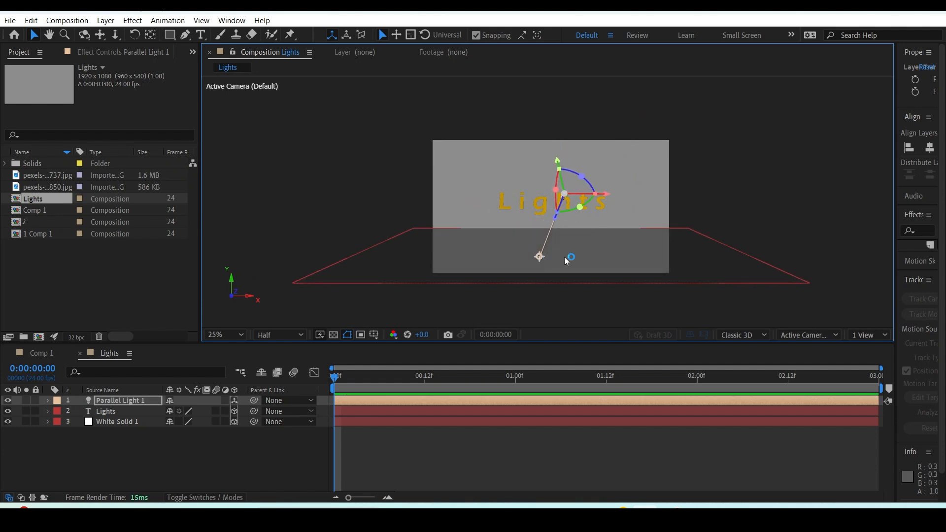
click(219, 335)
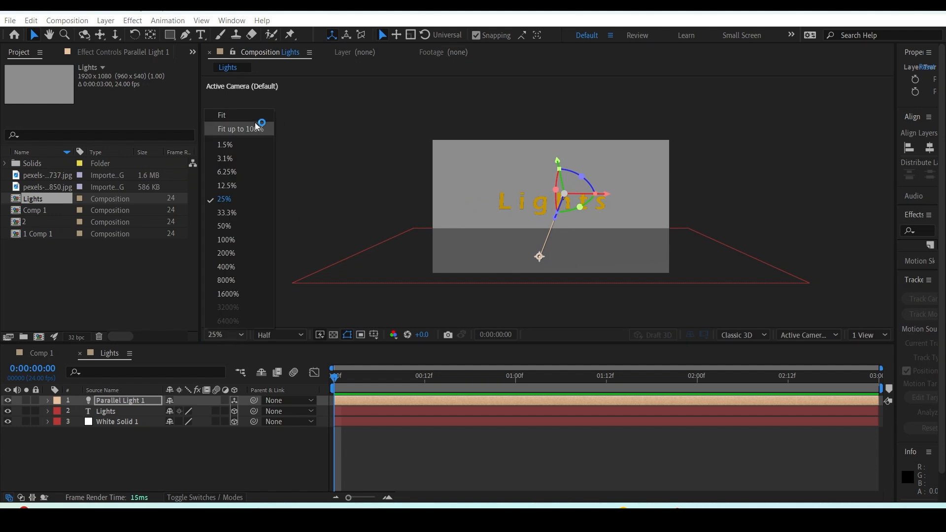
click(248, 129)
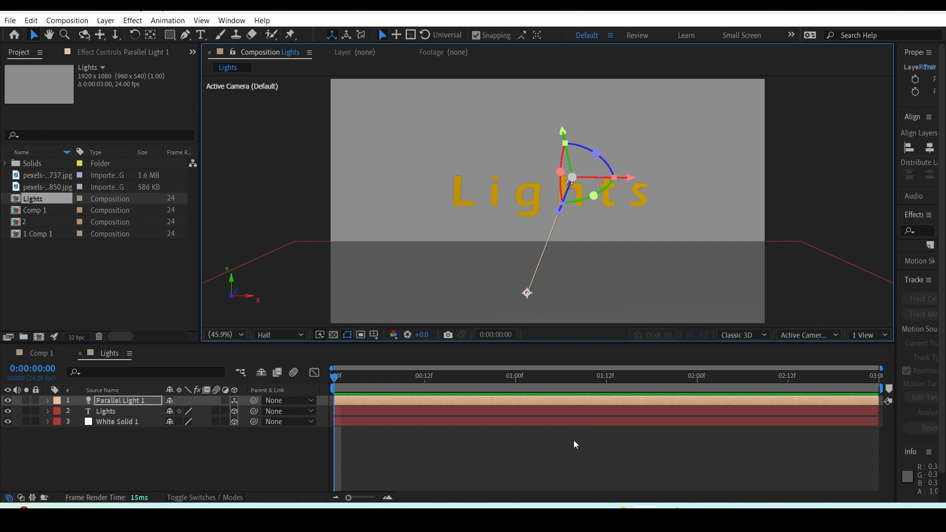
mouse_move(527, 293)
mouse_down()
mouse_move(463, 266)
mouse_move(383, 202)
mouse_move(434, 239)
mouse_move(409, 189)
mouse_up()
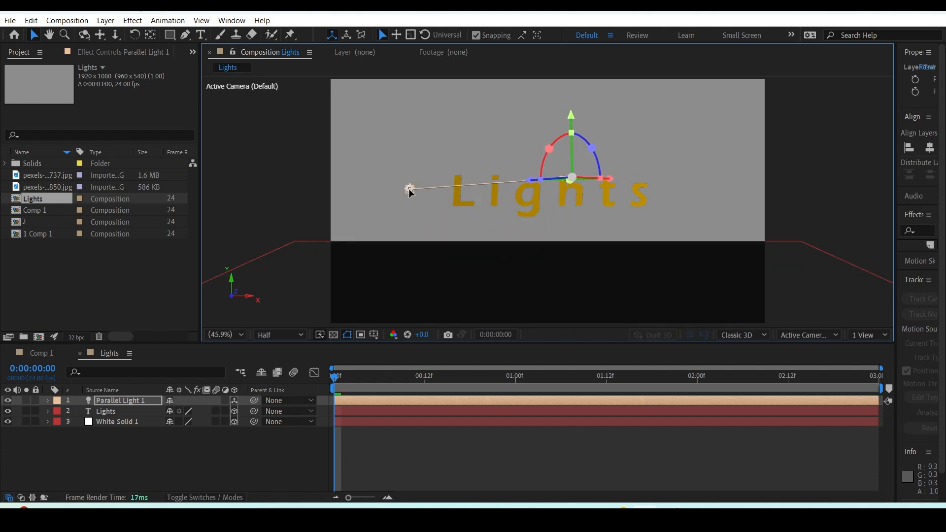
drag(830, 112, 291, 157)
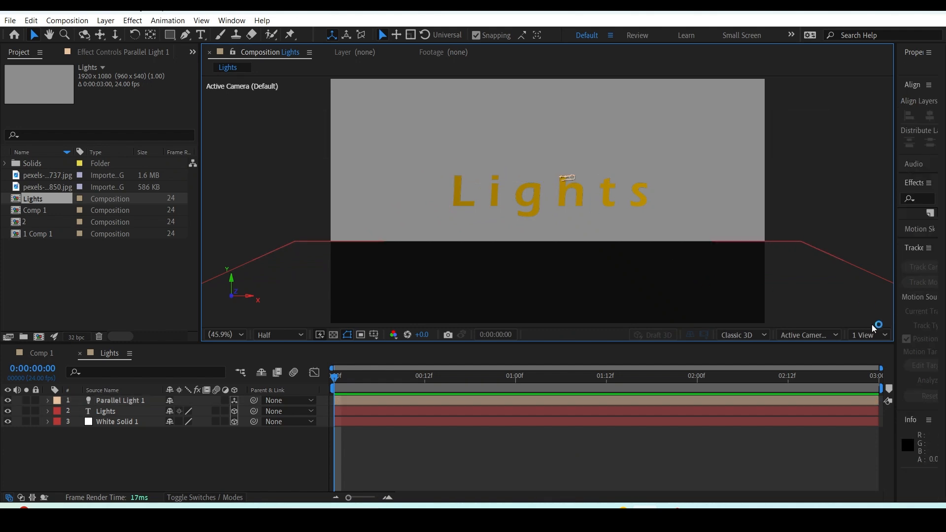
Reveal the parallel light's Light Options, enlarge the timeline area and switch the viewer to Custom View 1.
click(146, 401)
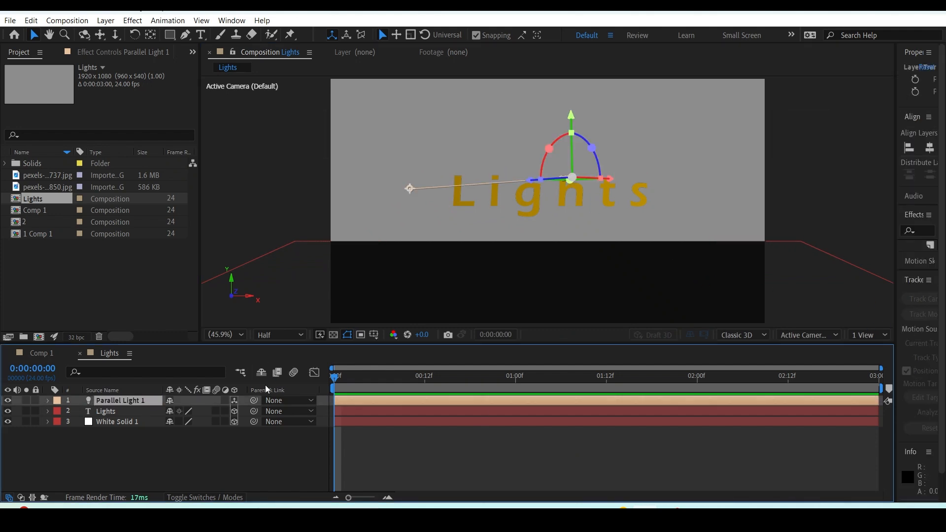
key(a)
key(a)
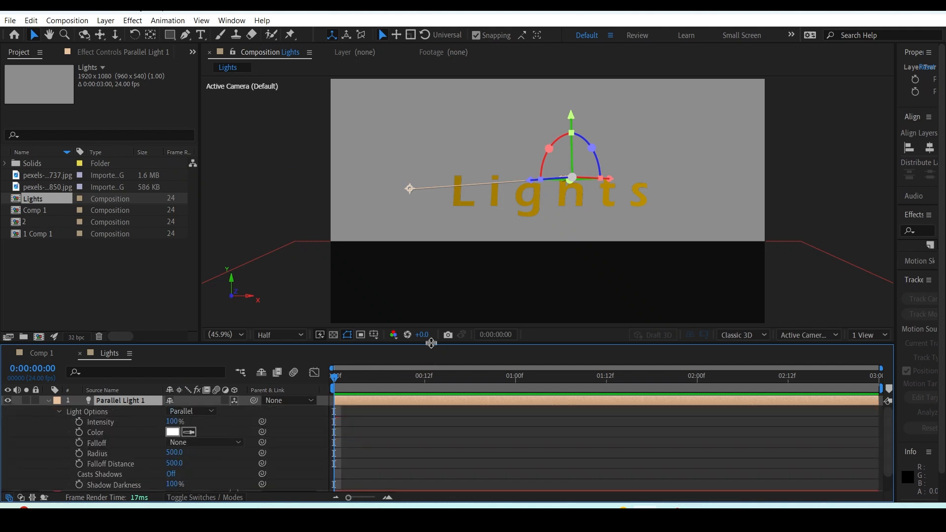
drag(431, 344, 443, 308)
click(808, 299)
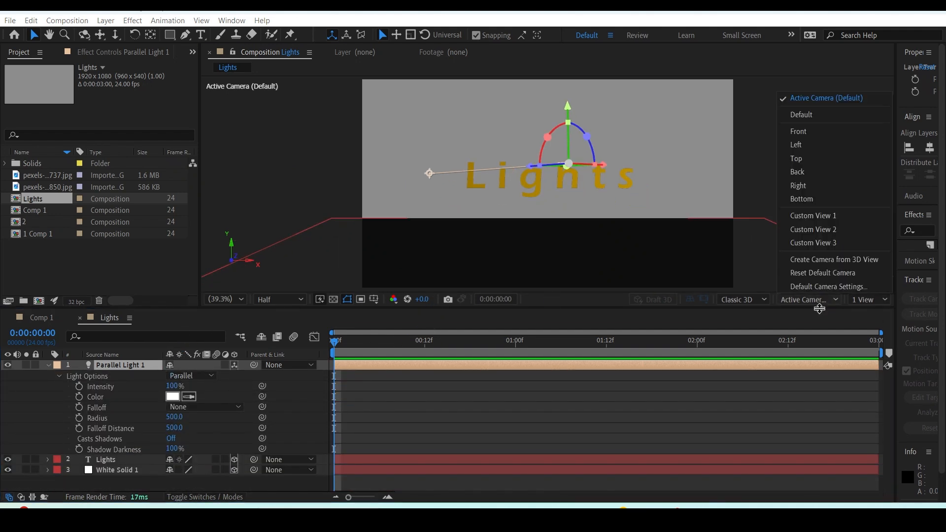
click(816, 216)
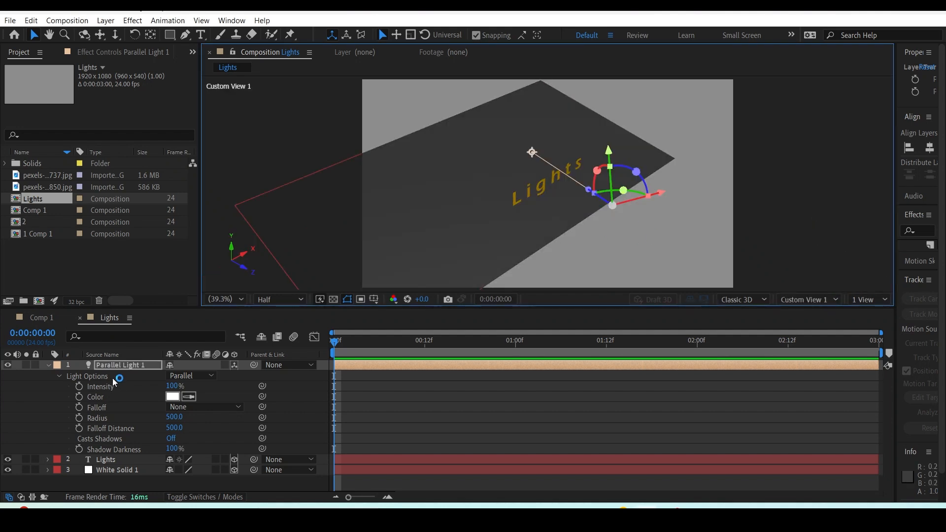
Move the parallel light's point of interest down in front of the text, to about 1610, 1515, 652.
key(a)
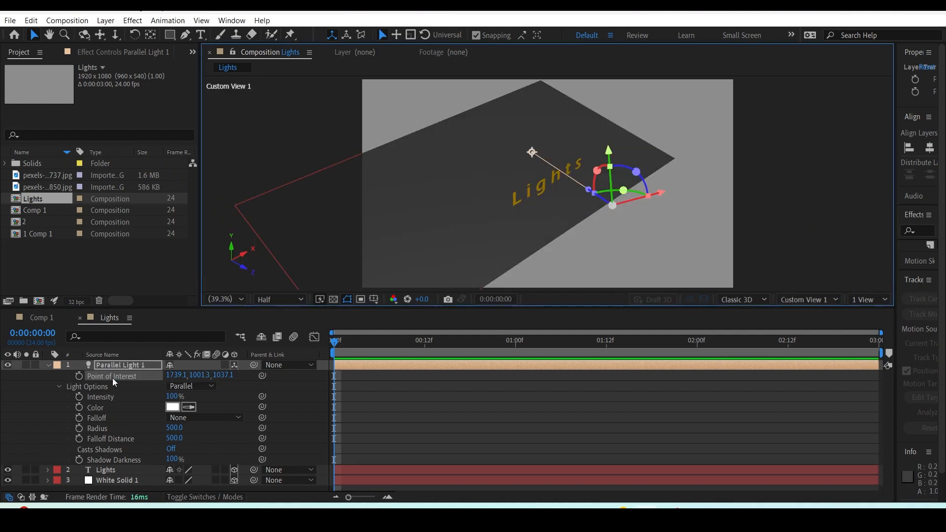
key(a)
key(a)
key(a)
drag(180, 381, 277, 338)
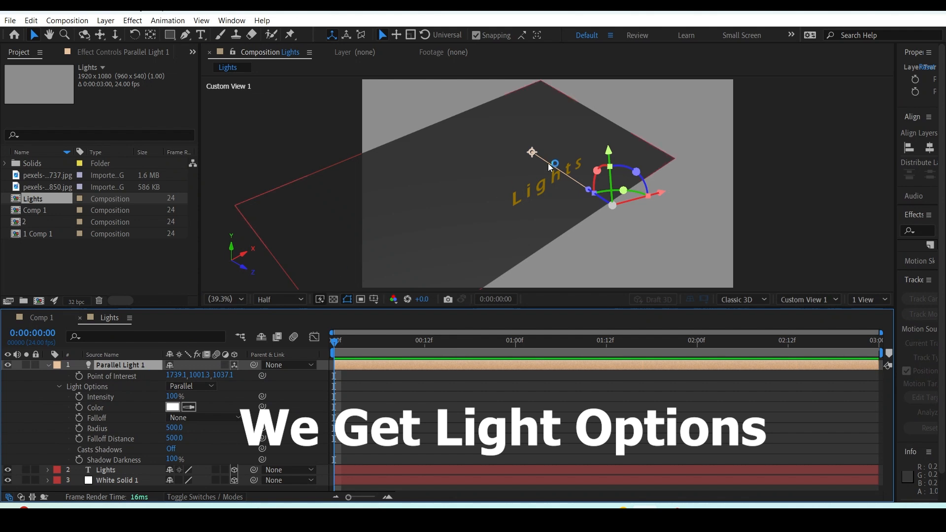
drag(532, 154, 547, 207)
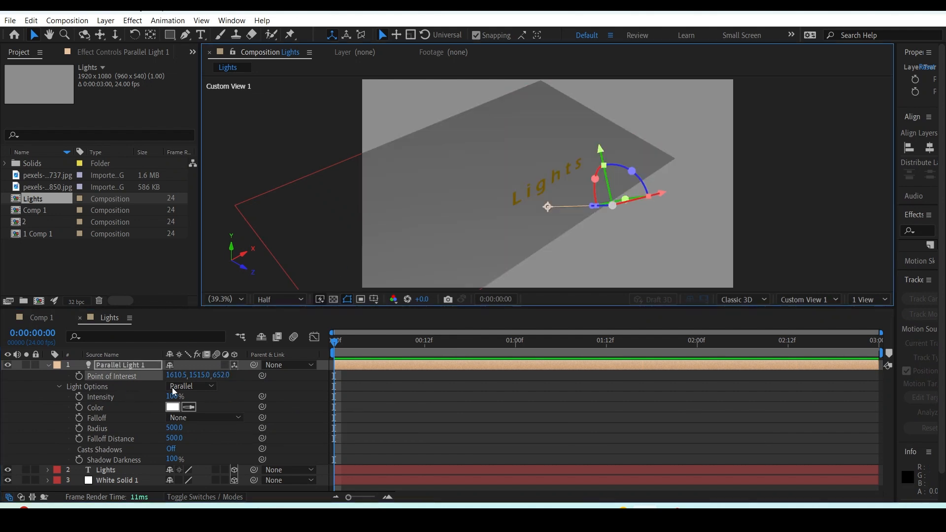
Look through the light types, try a higher intensity on the parallel light and undo each intensity change.
click(212, 387)
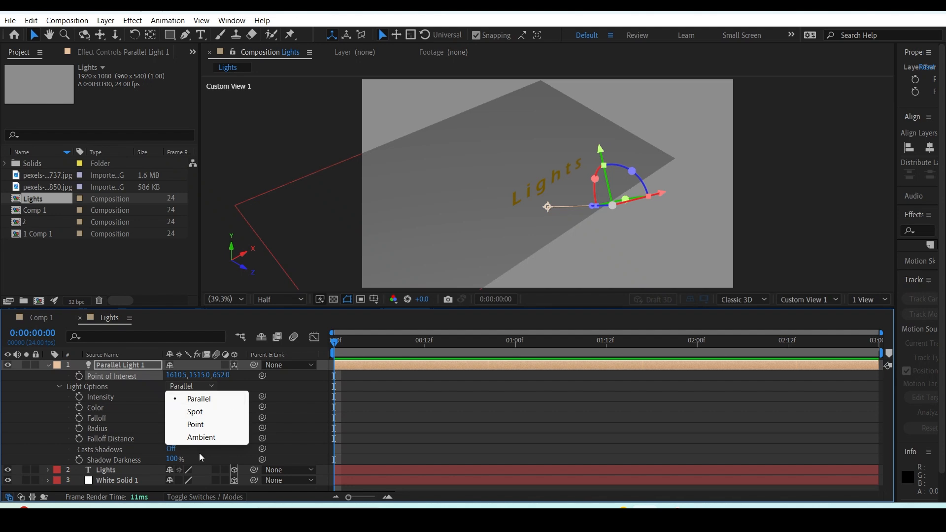
click(148, 410)
click(145, 397)
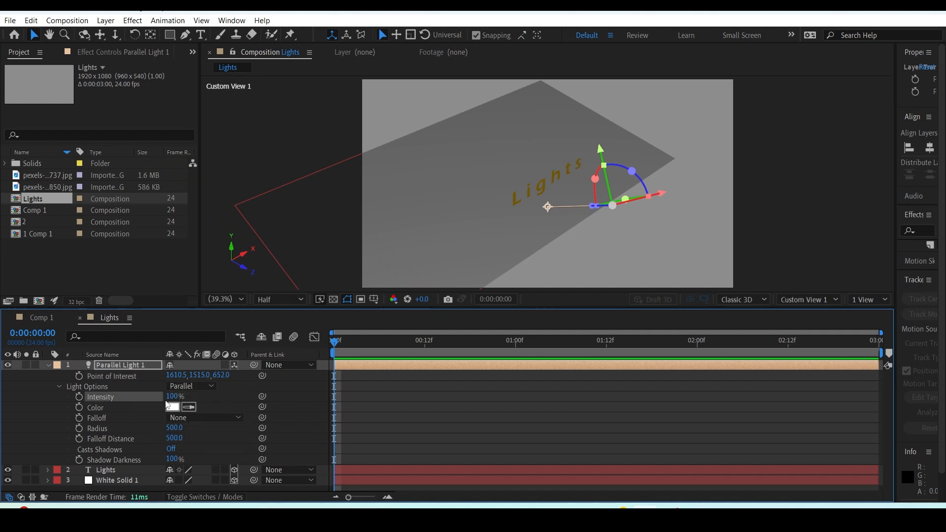
drag(172, 396, 223, 393)
key(ctrl+z)
drag(171, 396, 220, 393)
key(ctrl+z)
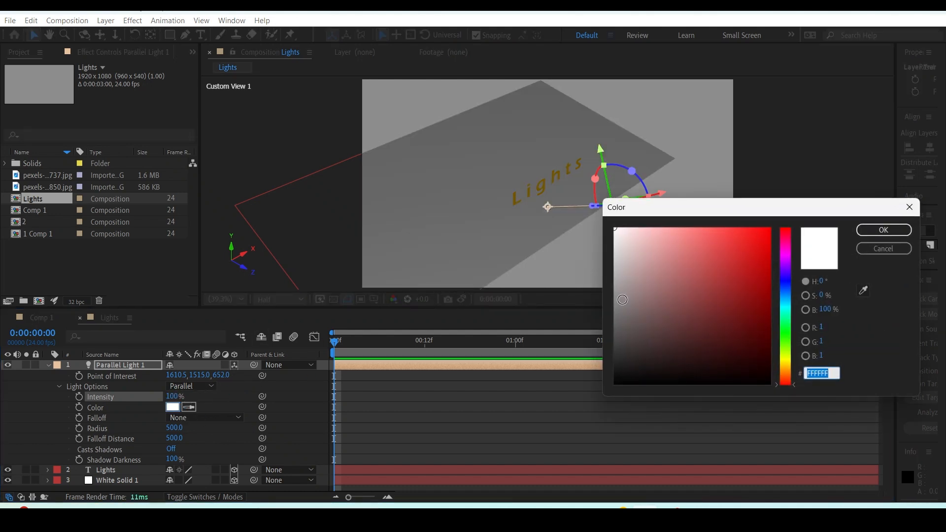
Try a red colour on the parallel light and undo the colour change.
drag(744, 246, 750, 217)
click(879, 231)
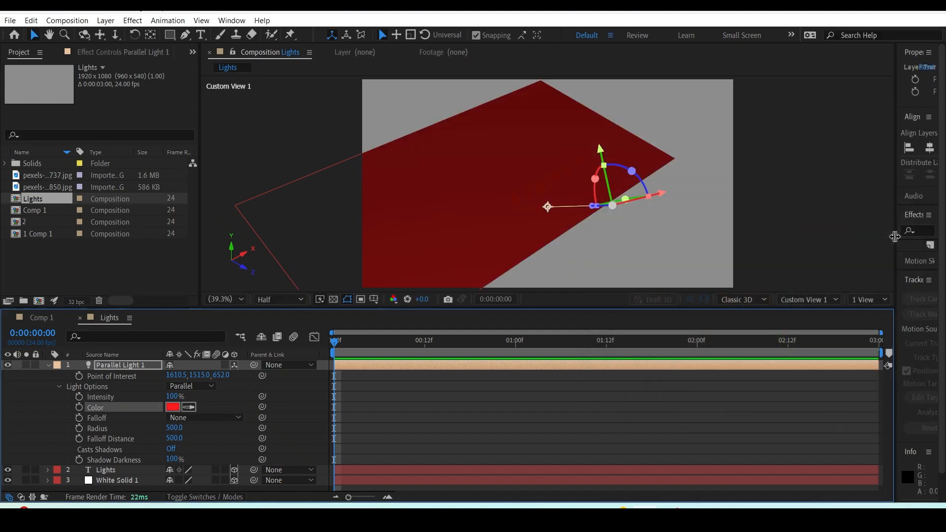
key(ctrl+z)
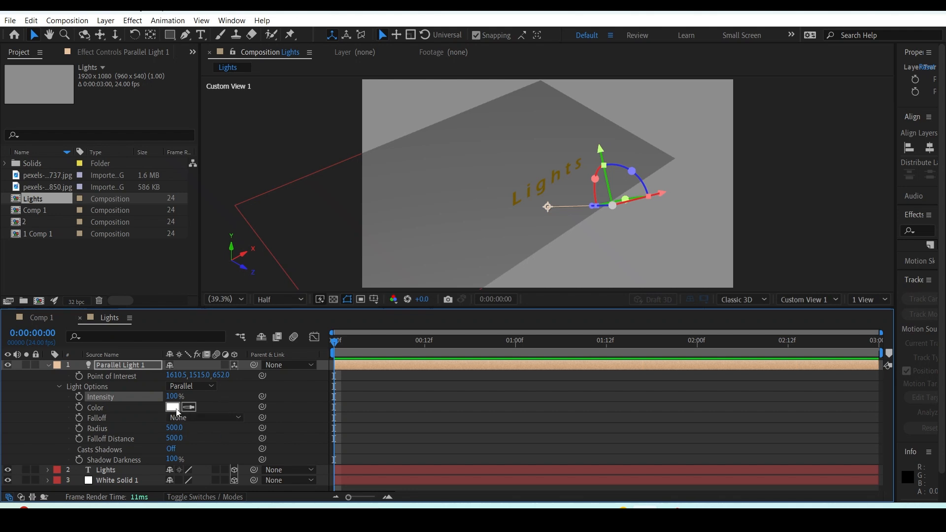
Set the parallel light's Falloff to Smooth and reposition the light relative to the floor.
click(236, 418)
click(221, 443)
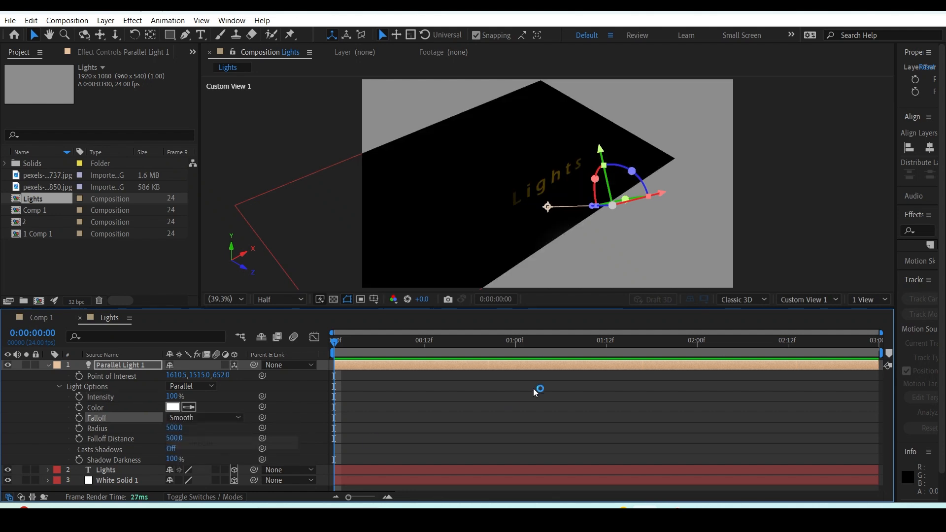
click(497, 218)
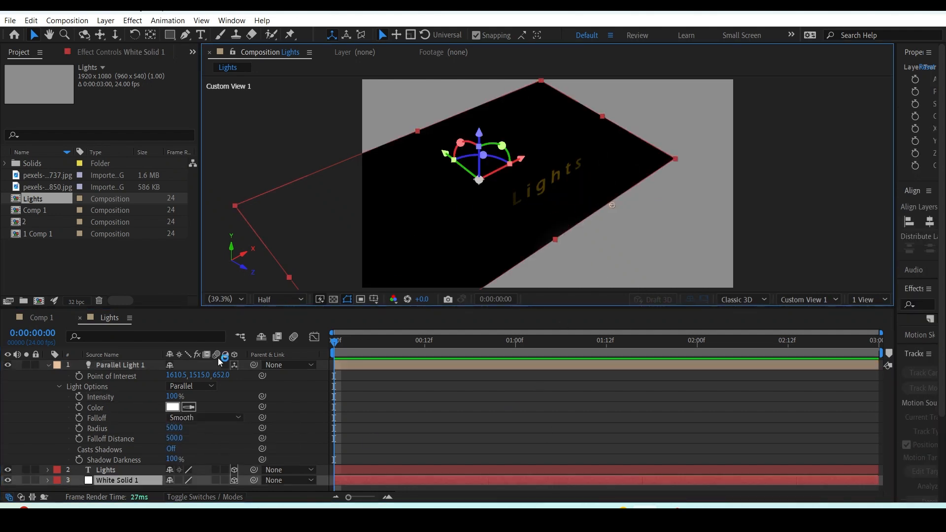
click(124, 365)
click(135, 376)
drag(658, 192, 700, 173)
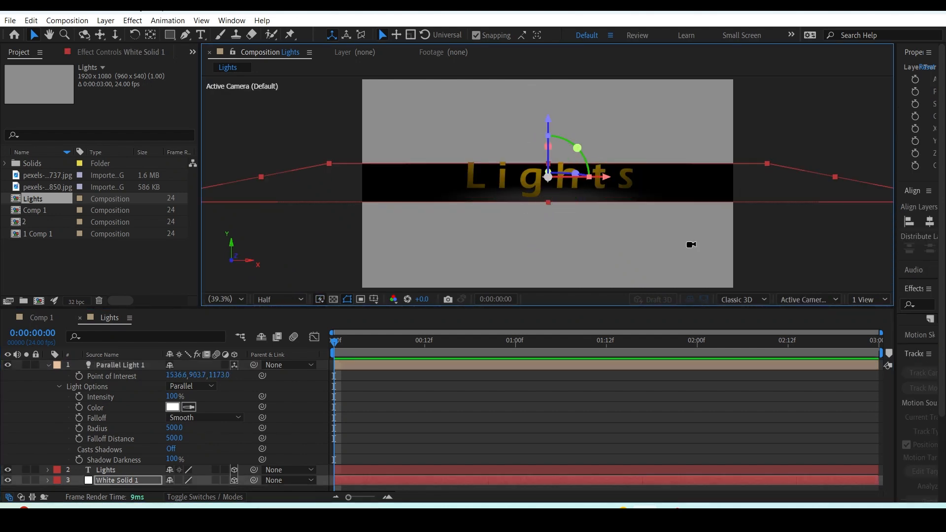
In Custom View 1, aim the light's point of interest down at the Lights text, at about 1535, 1354, 434.
click(829, 300)
click(803, 213)
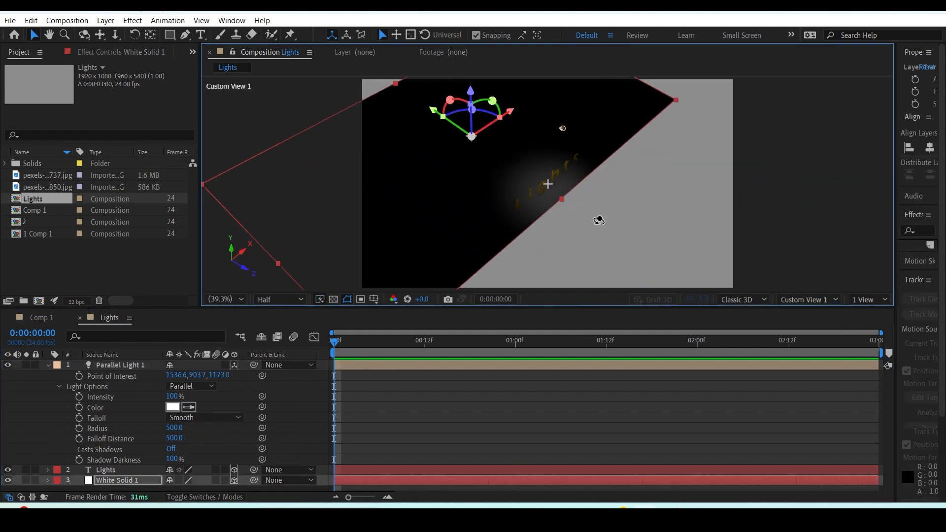
key(space)
drag(580, 157, 619, 198)
drag(602, 239, 777, 276)
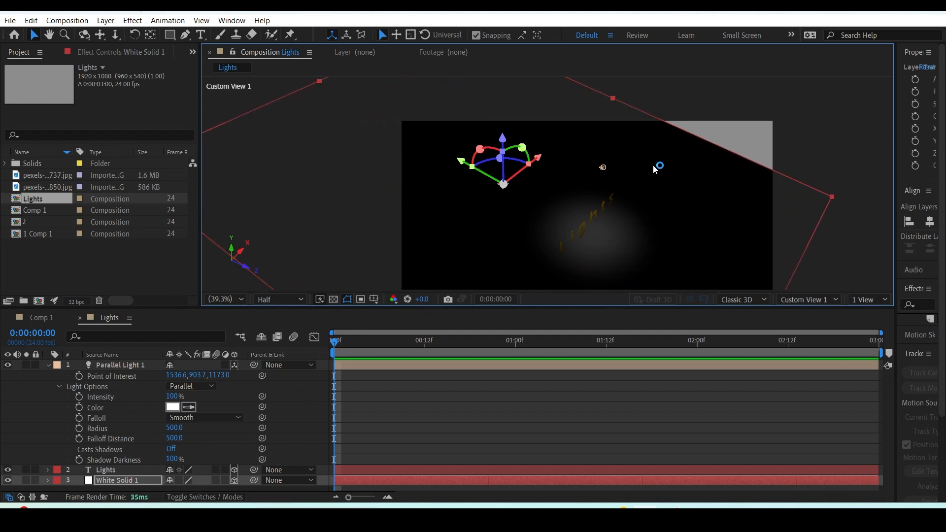
key(comma)
click(595, 169)
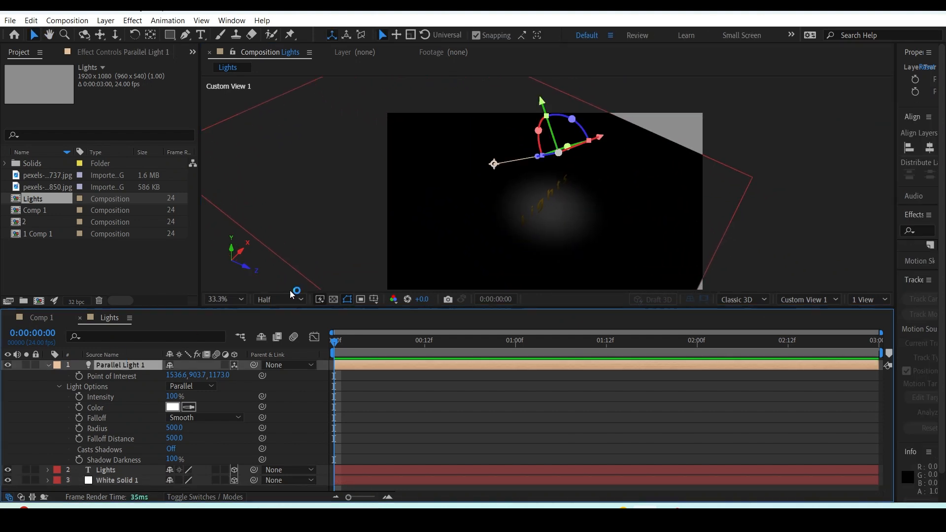
drag(496, 165, 542, 212)
scroll(557, 216, up, 3)
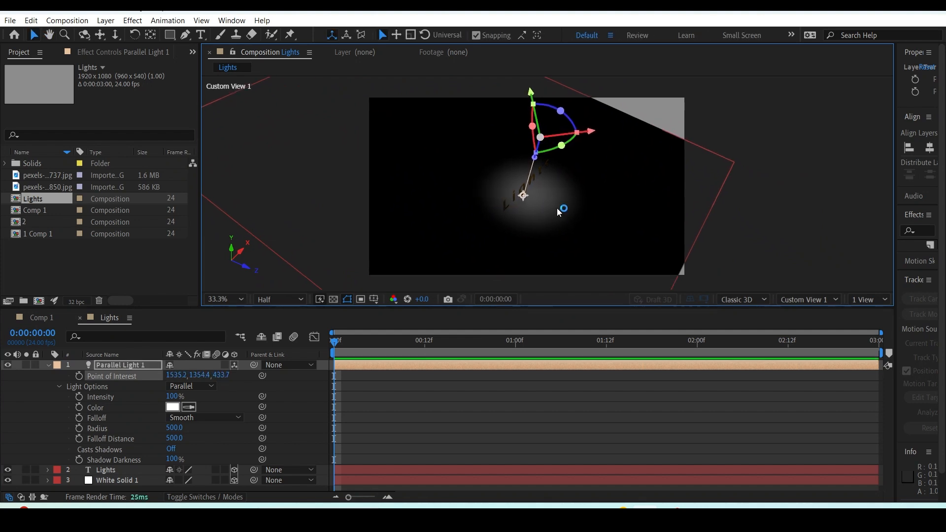
scroll(543, 167, down, 2)
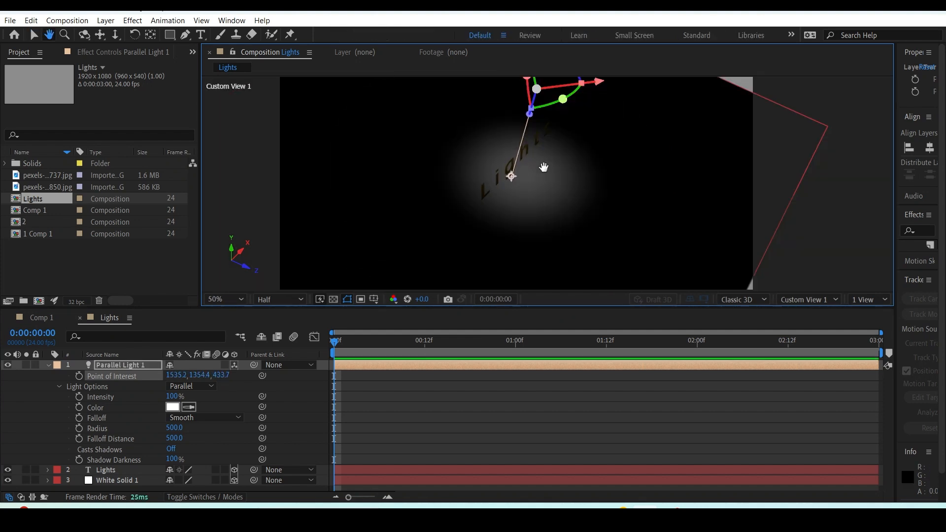
Try the None, Smooth and Inverse Square Clamped falloff options on the parallel light.
click(216, 425)
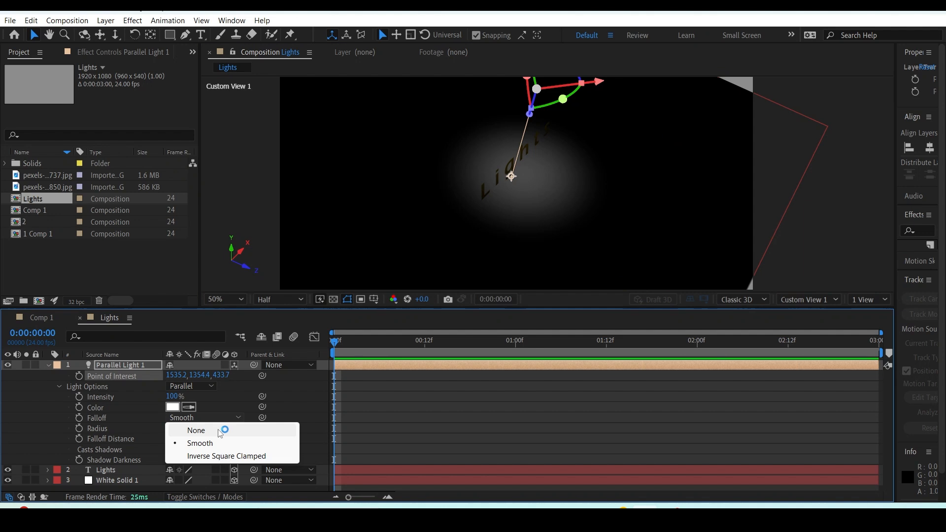
click(220, 429)
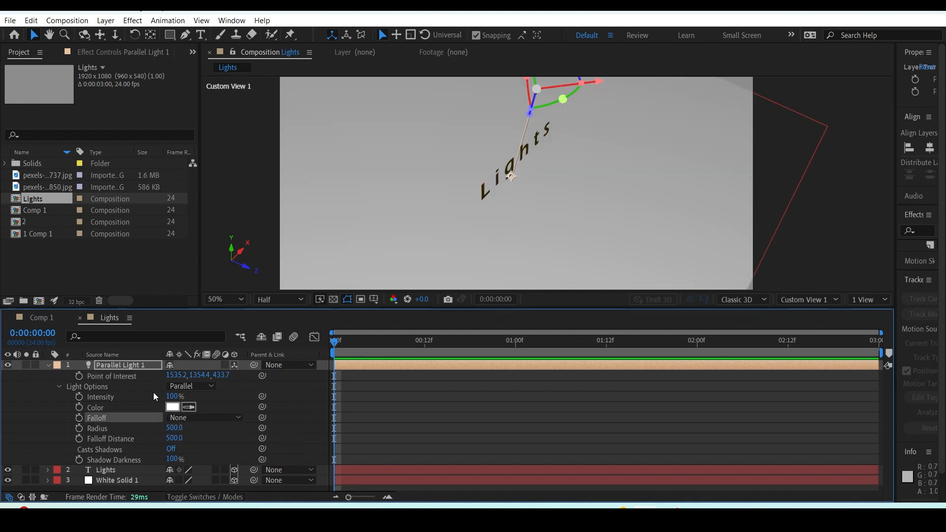
click(202, 418)
click(230, 443)
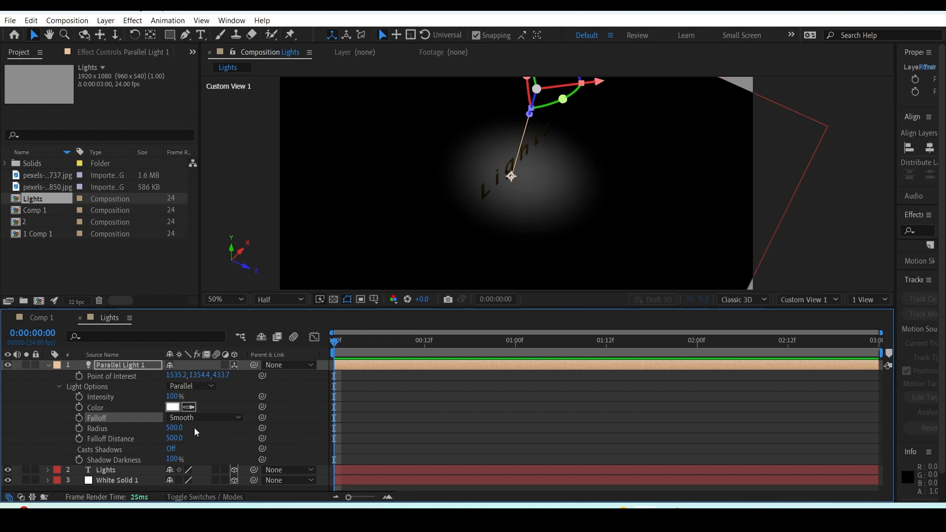
click(227, 417)
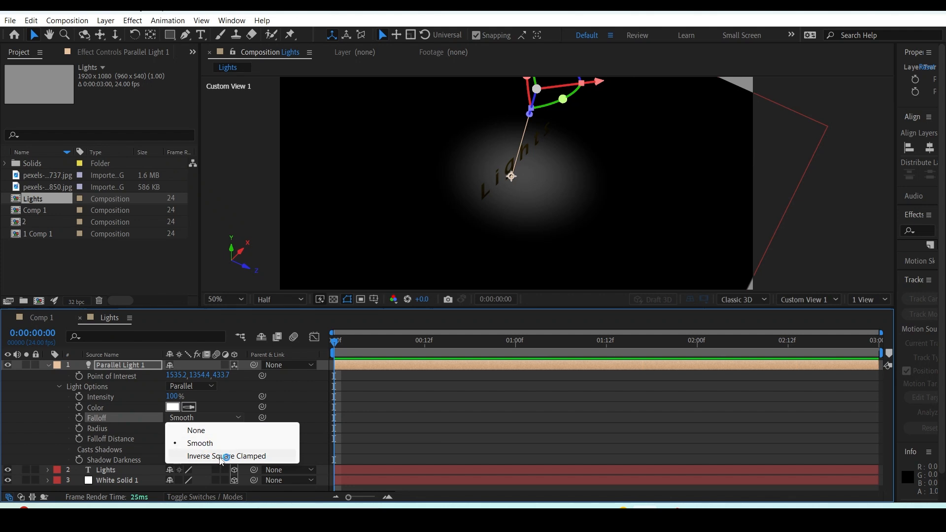
click(223, 456)
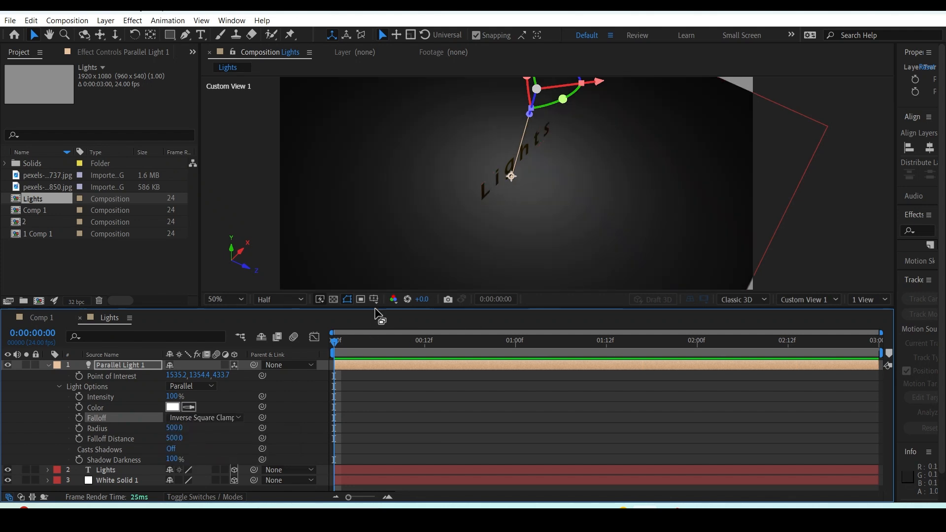
click(233, 424)
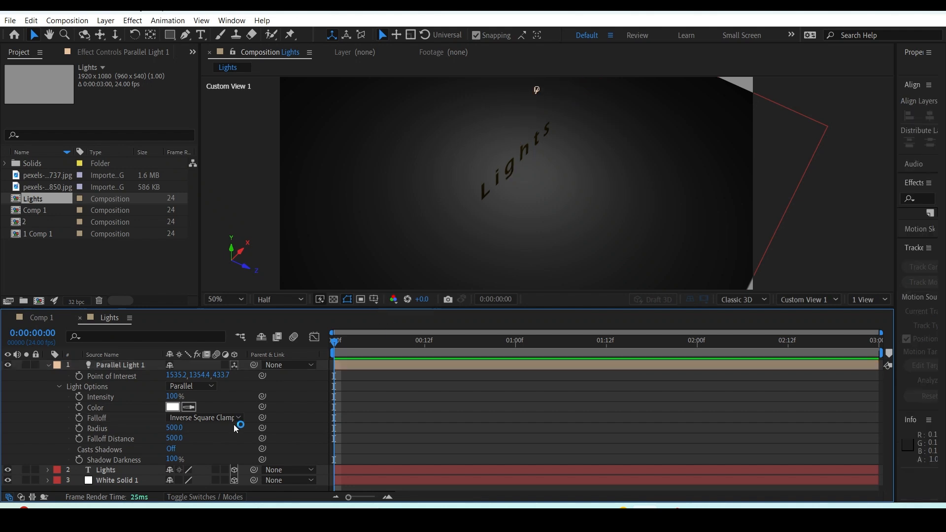
click(234, 423)
click(216, 439)
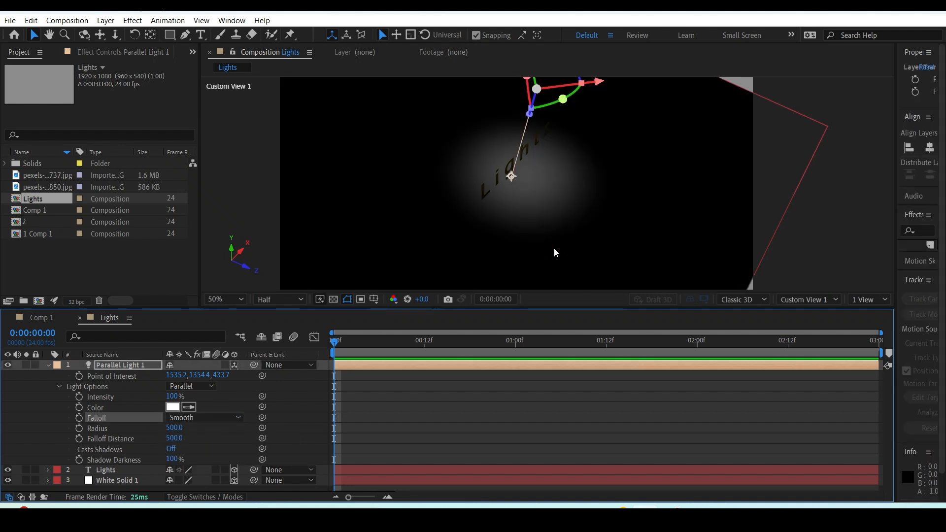
Set the parallel light's Falloff to Inverse Square Clamped, with a Radius of 631 and a Falloff Distance of 563.
click(234, 418)
click(225, 454)
scroll(522, 220, down, 4)
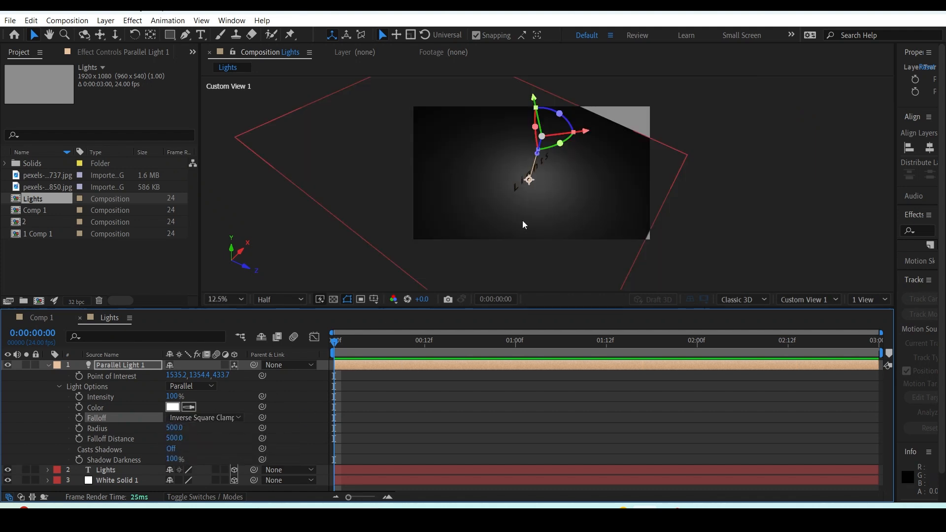
scroll(536, 212, up, 2)
drag(175, 428, 469, 341)
key(ctrl+z)
drag(175, 428, 523, 335)
key(ctrl+z)
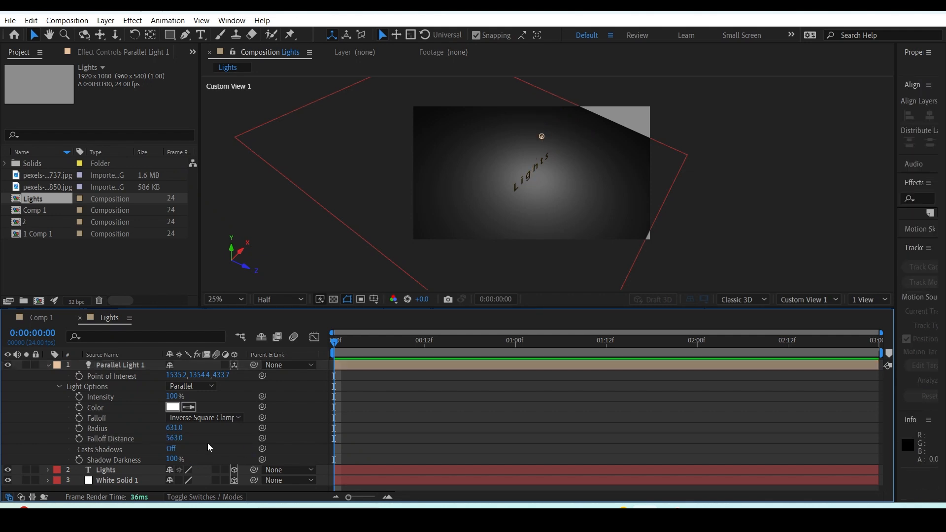
Turn on Casts Shadows for the parallel light and switch the composition to the Default view.
click(182, 450)
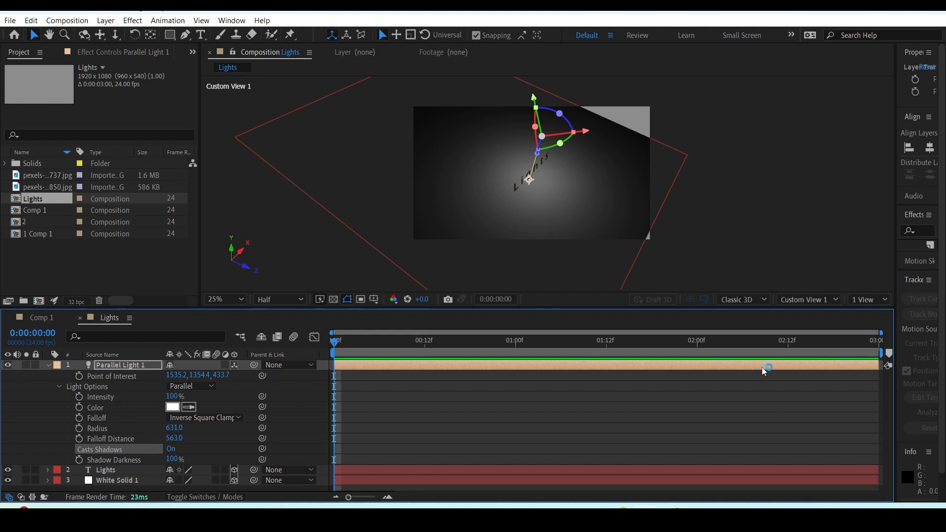
click(807, 298)
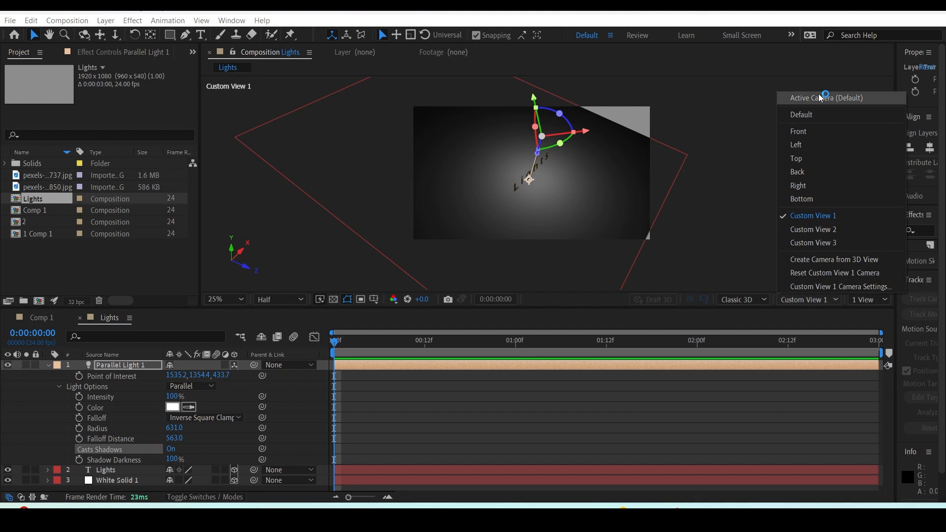
click(808, 115)
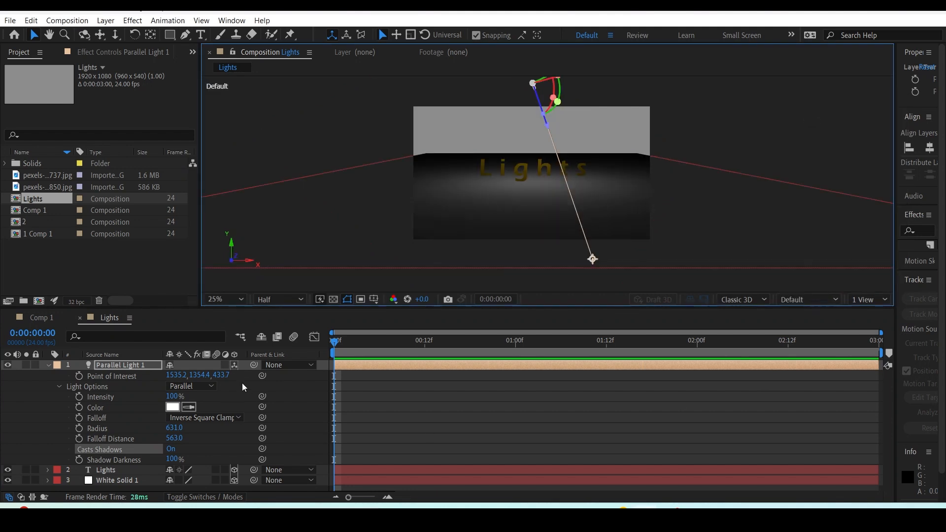
Turn on Casts Shadows in the Lights text layer's material options.
click(113, 468)
key(a)
key(a)
scroll(167, 409, down, 2)
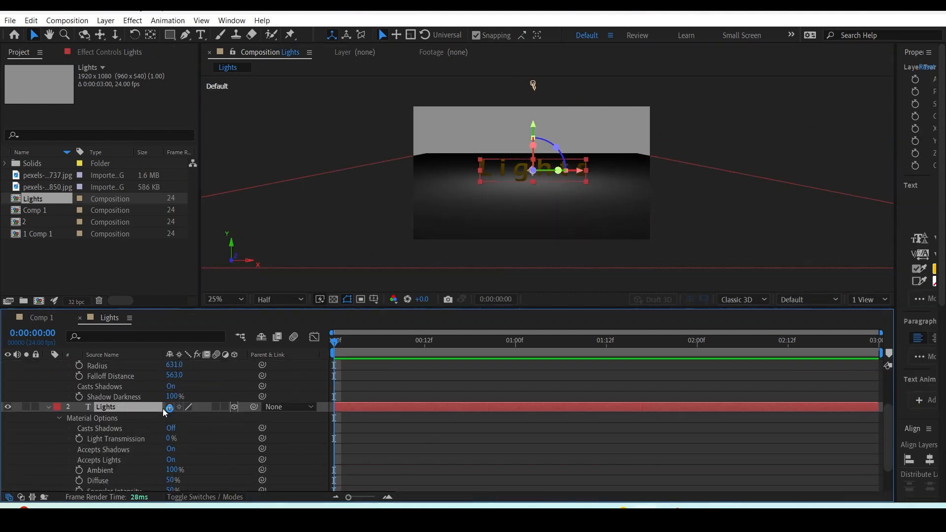
scroll(556, 208, up, 2)
drag(543, 168, 572, 193)
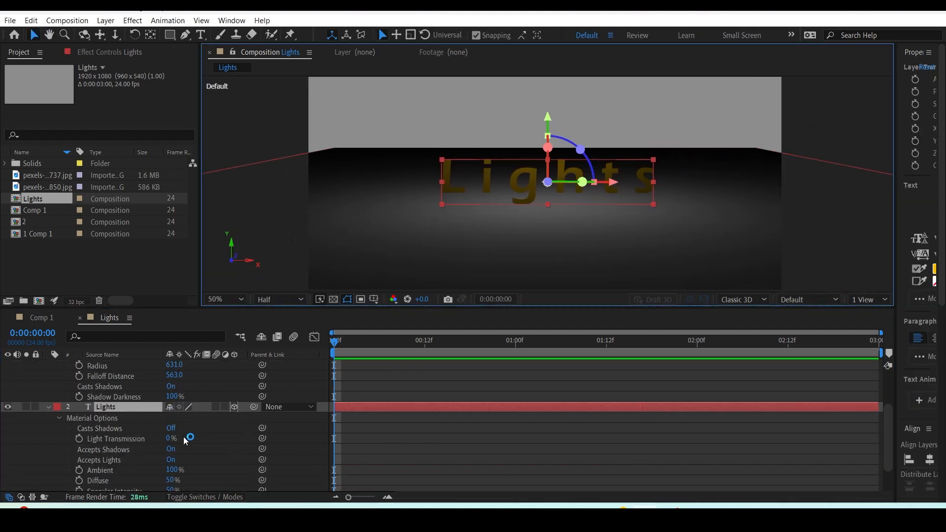
click(173, 429)
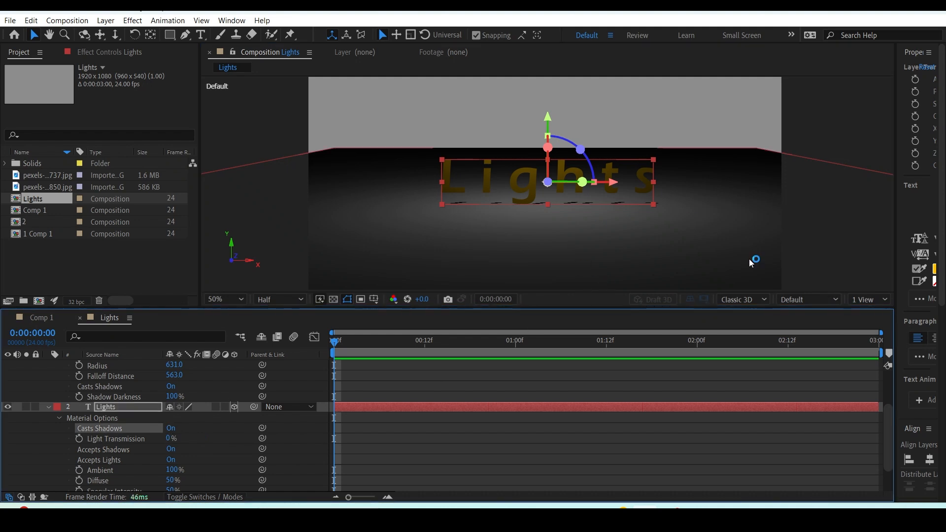
In Custom View 1, move the parallel light's point of interest away from the text to about 960, 490, 974.
click(803, 299)
click(811, 215)
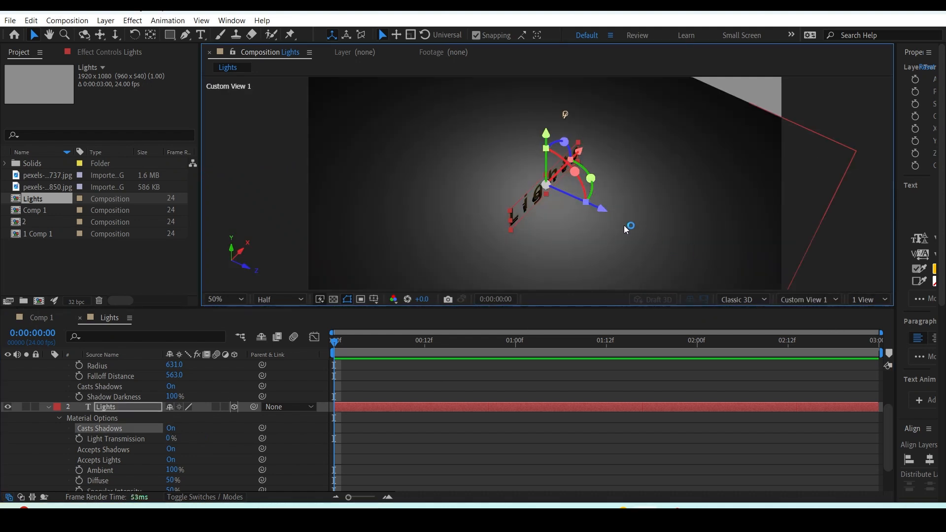
scroll(168, 379, up, 2)
click(113, 366)
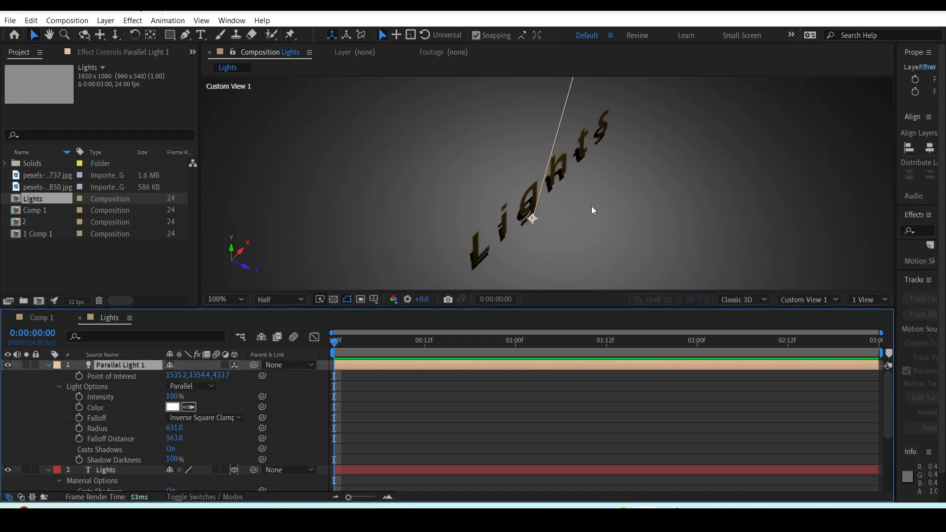
scroll(622, 169, down, 1)
drag(617, 146, 617, 187)
key(v)
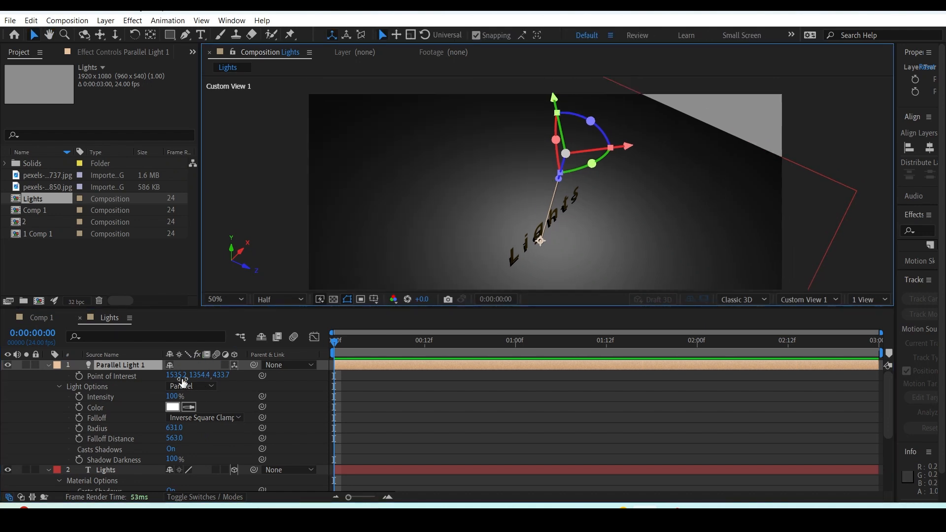
drag(173, 375, 247, 374)
drag(543, 238, 440, 177)
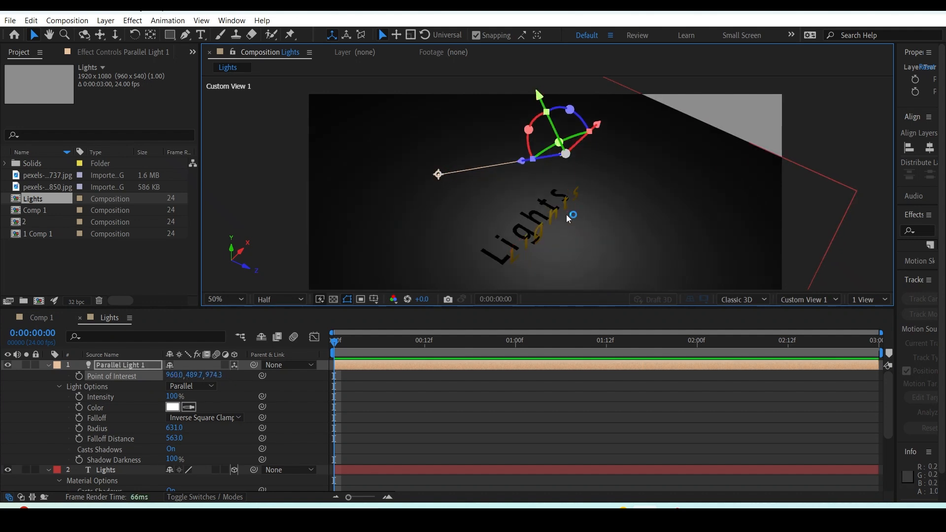
Fit the composition view up to 100% and try adjusting the parallel light's Shadow Darkness.
click(225, 299)
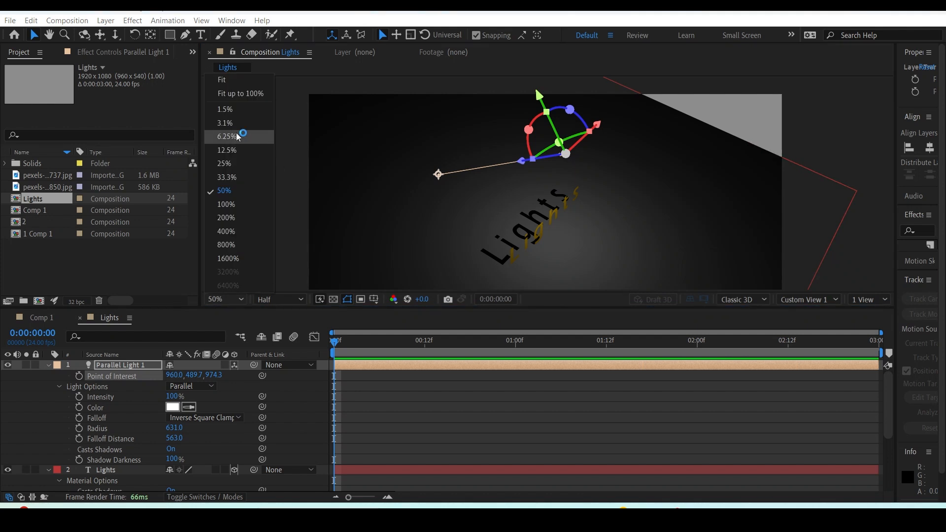
click(248, 97)
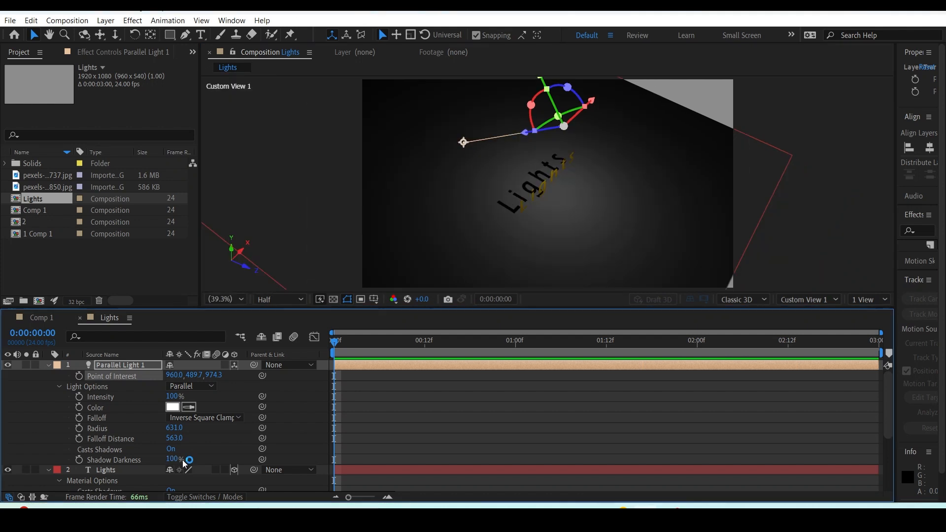
drag(174, 460, 267, 444)
Change the light type to Spot and aim its point of interest at the Lights text, at about 960, 609, 4.
click(201, 387)
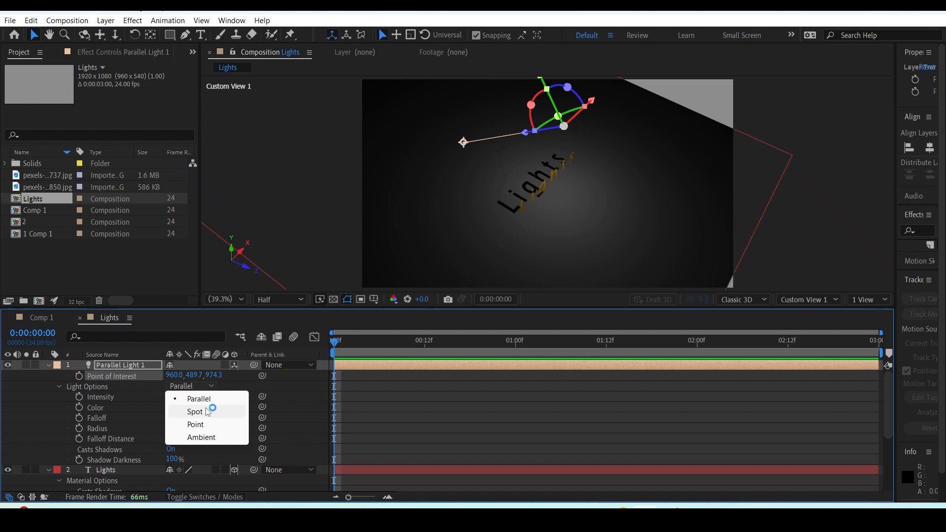
click(208, 412)
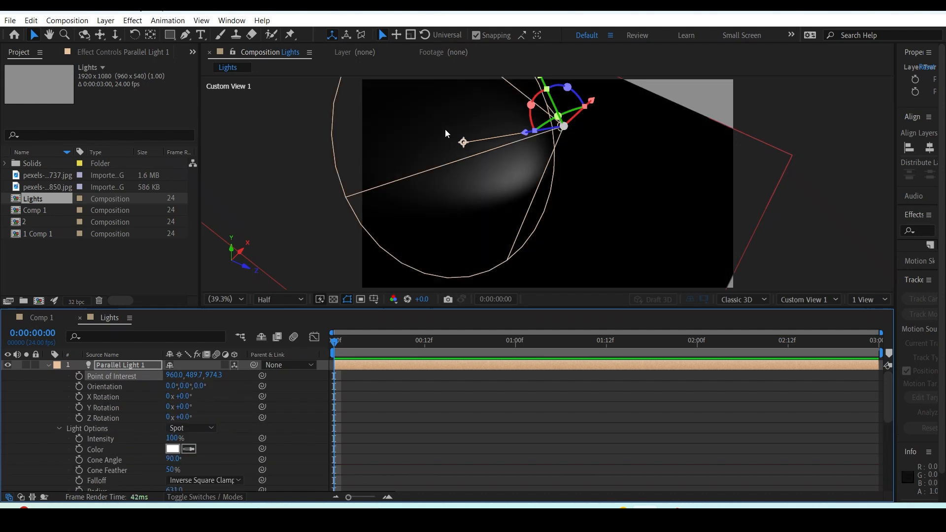
drag(462, 143, 547, 188)
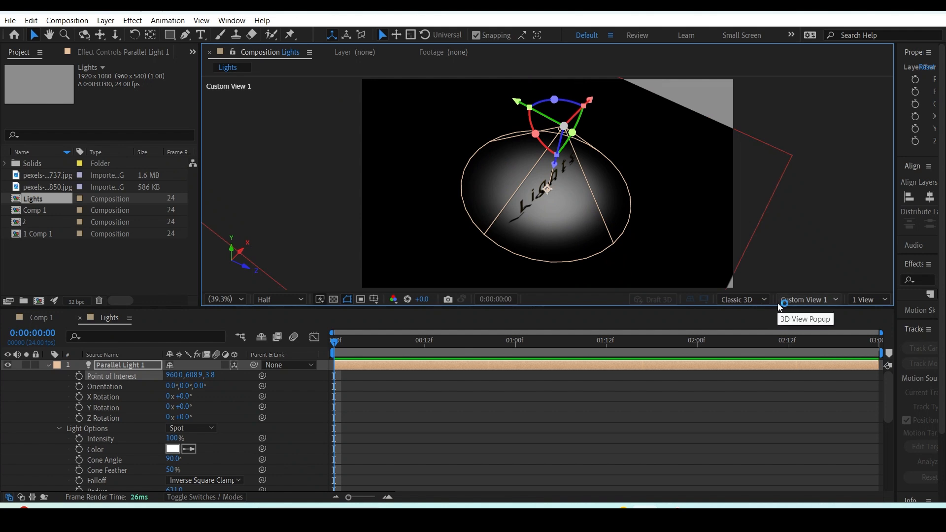
click(778, 303)
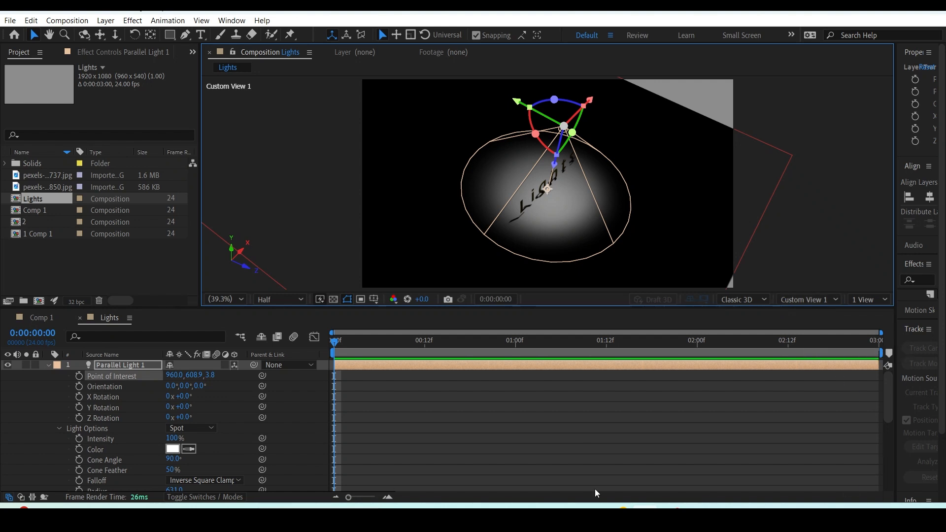
Move the spot light sideways and lower so it shines across the Lights text at an angle.
scroll(244, 412, down, 3)
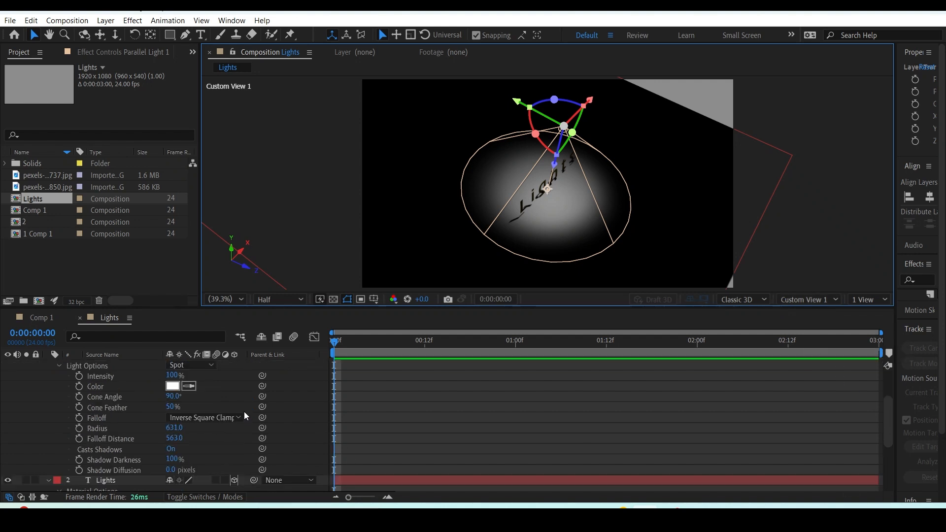
scroll(504, 197, up, 2)
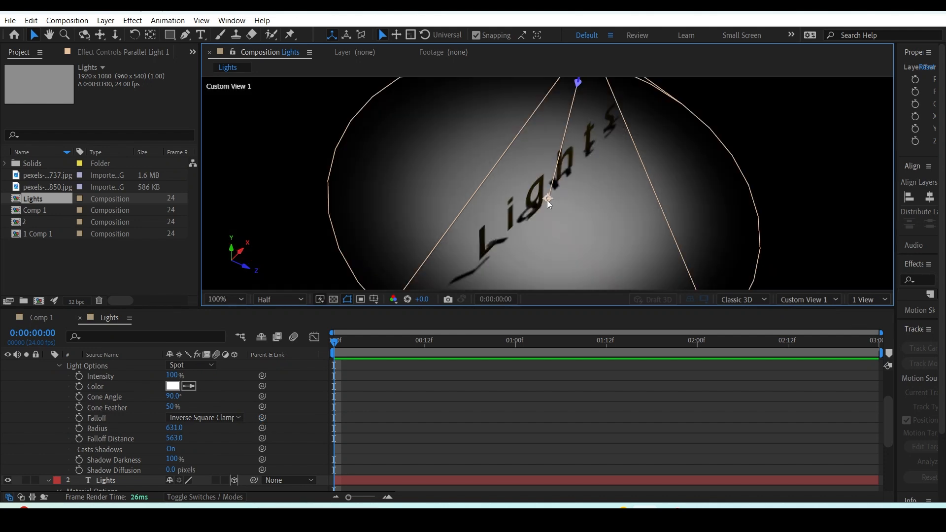
key(space)
mouse_move(564, 201)
mouse_down()
mouse_move(565, 152)
mouse_move(576, 208)
mouse_up()
scroll(571, 176, down, 1)
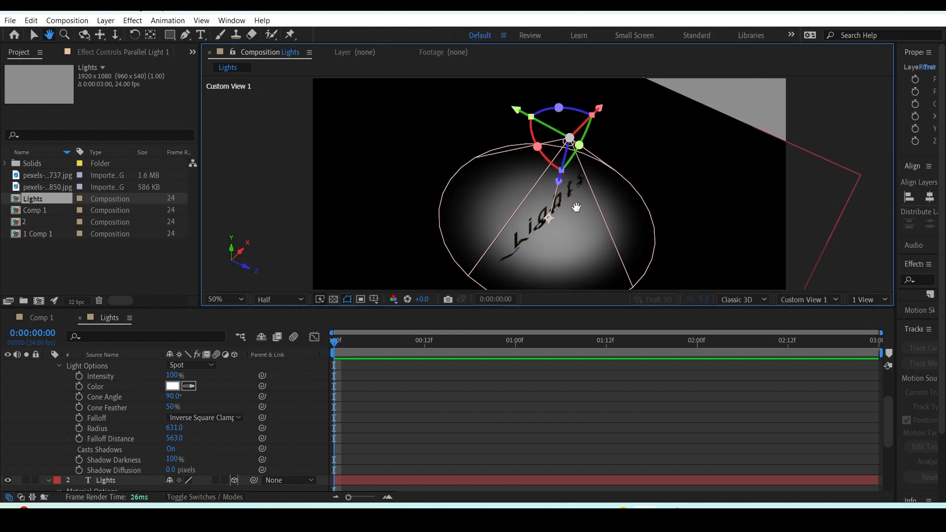
drag(570, 134, 616, 164)
Set the spot light's Shadow Diffusion to 90 pixels.
scroll(554, 224, up, 2)
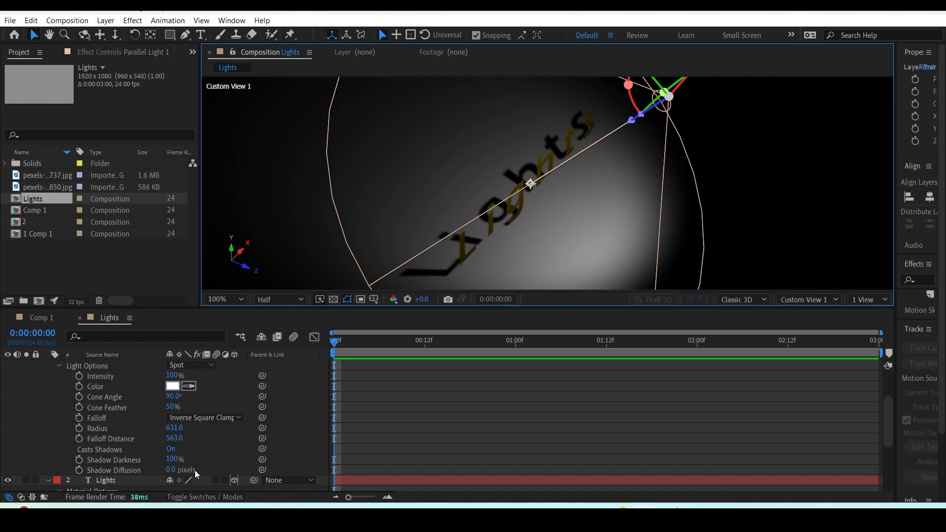
click(130, 469)
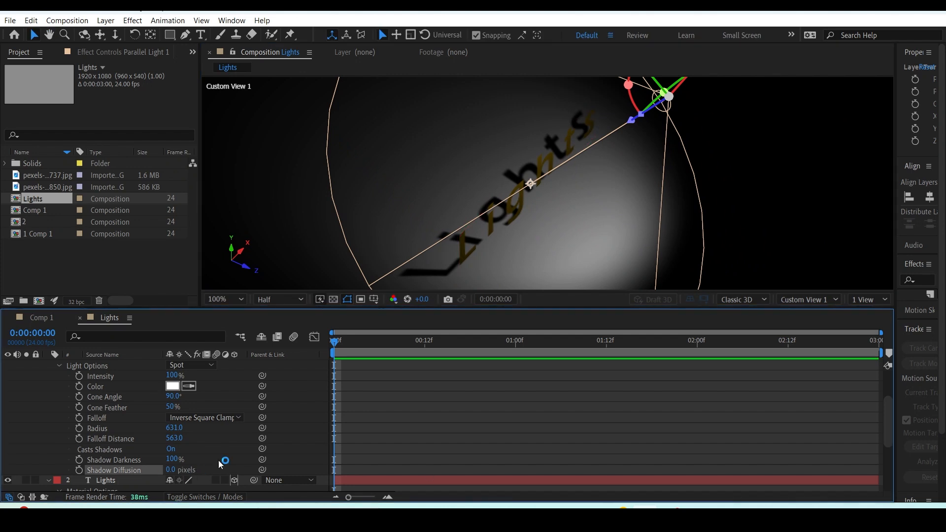
drag(170, 470, 206, 463)
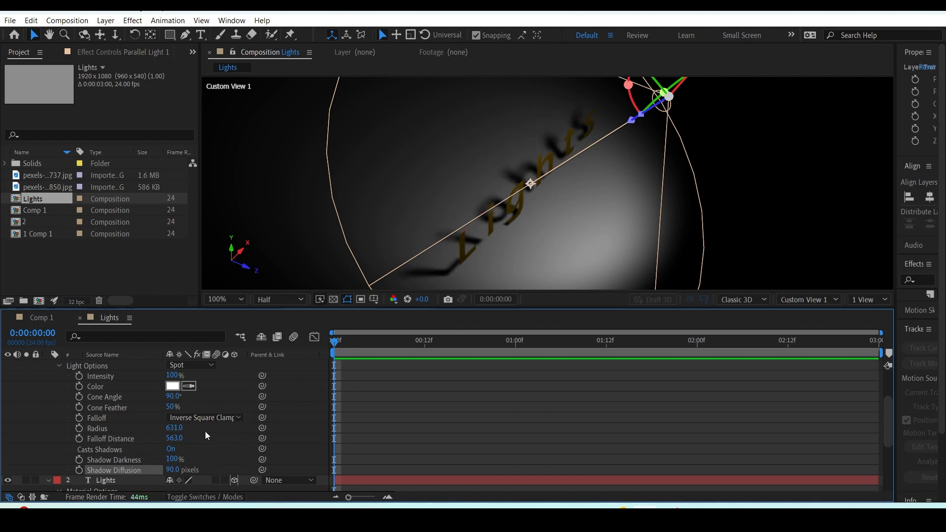
Change the light type to Point, move it down close to the Lights text and switch to the Default view.
click(210, 365)
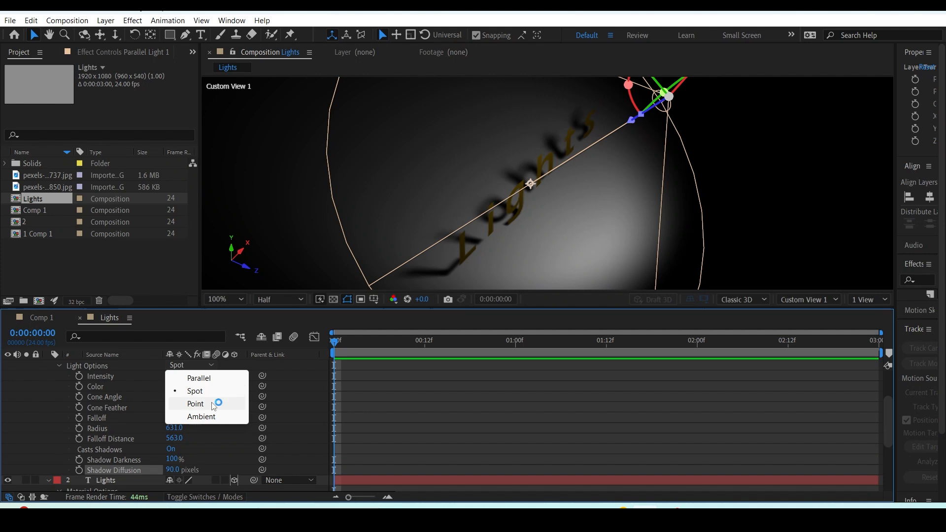
click(214, 404)
scroll(608, 240, down, 2)
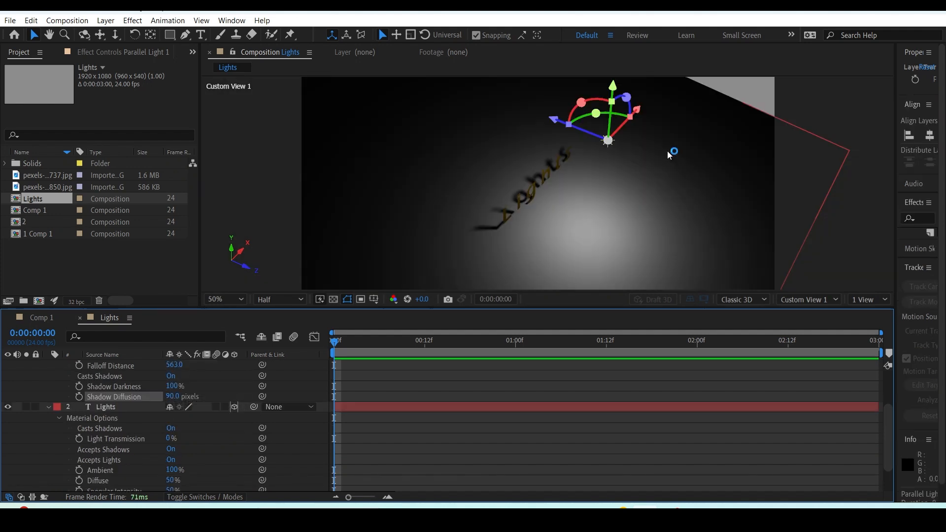
drag(614, 86, 608, 159)
drag(550, 184, 478, 166)
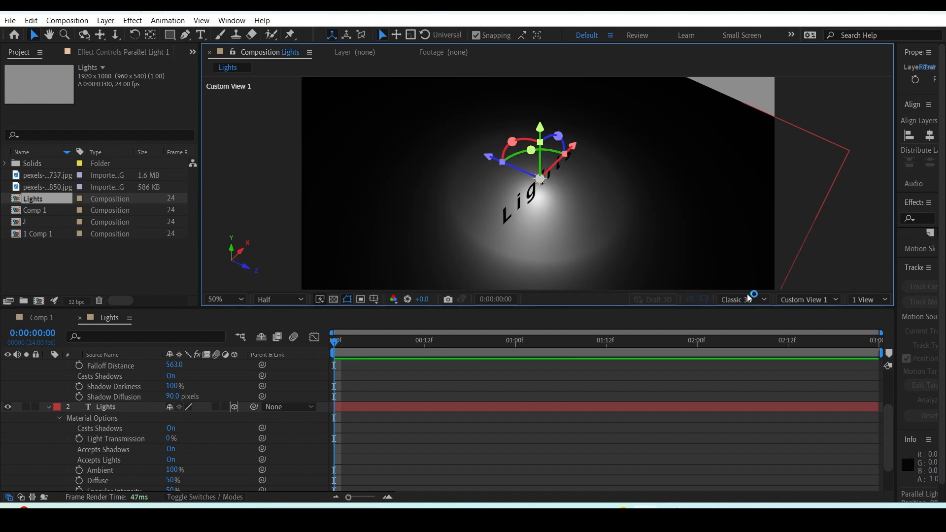
click(806, 300)
click(806, 115)
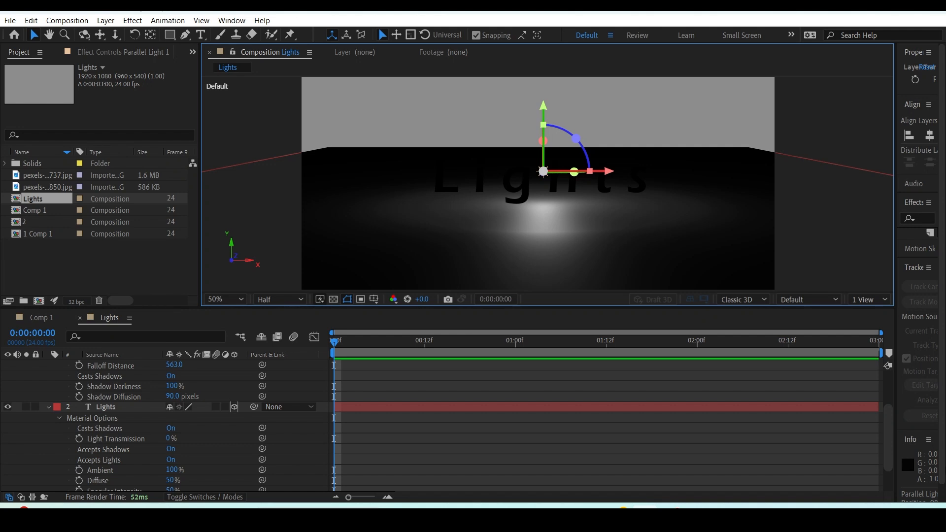
Adjust the point light's height over the Lights text slightly and change the light type to Ambient.
drag(543, 116, 553, 80)
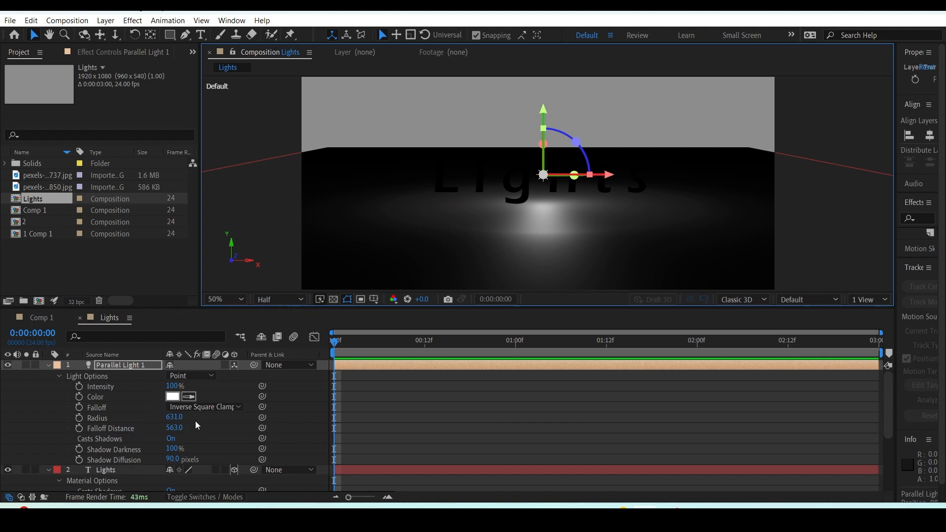
click(195, 376)
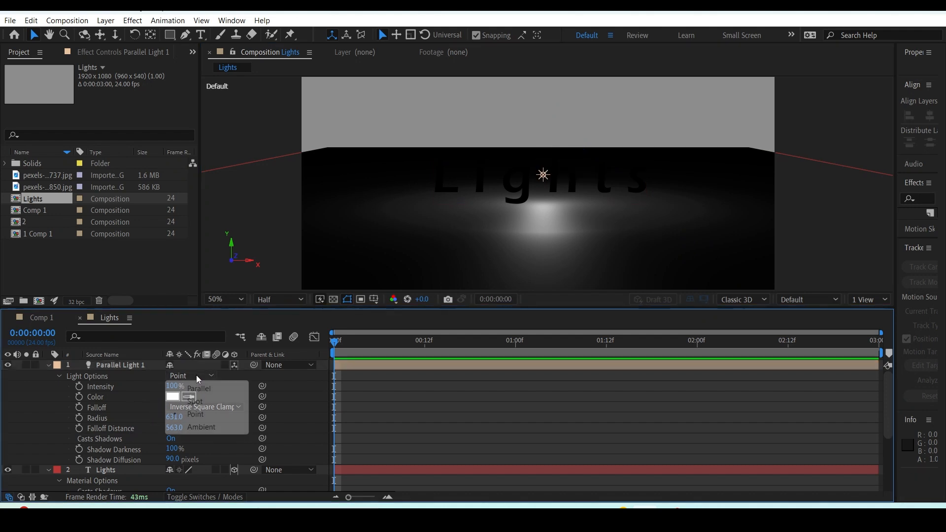
click(212, 427)
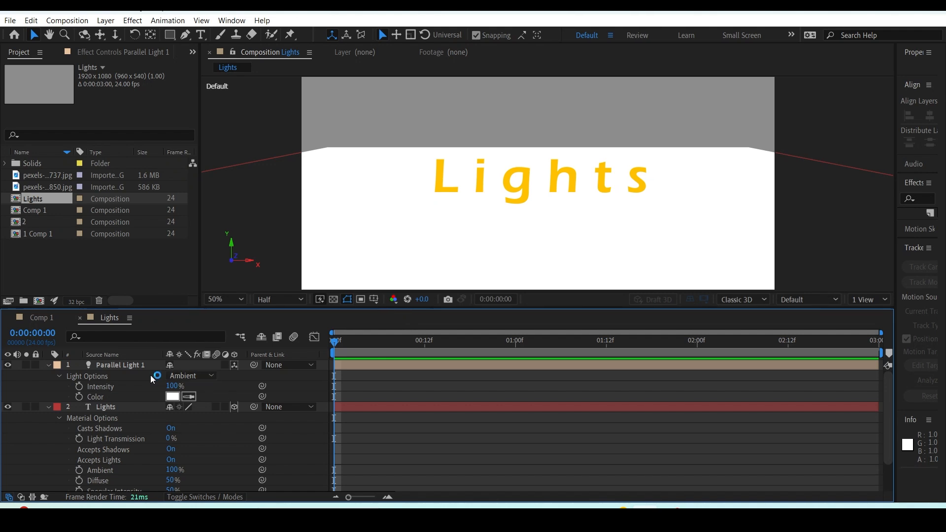
Change the light type back to Point and raise the light well above the Lights text.
click(193, 376)
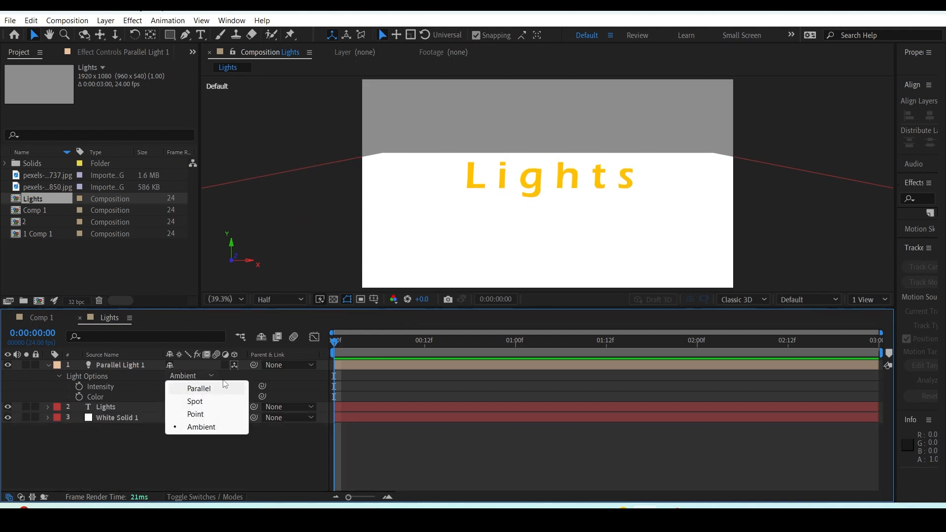
click(195, 413)
click(552, 174)
drag(553, 111, 553, 50)
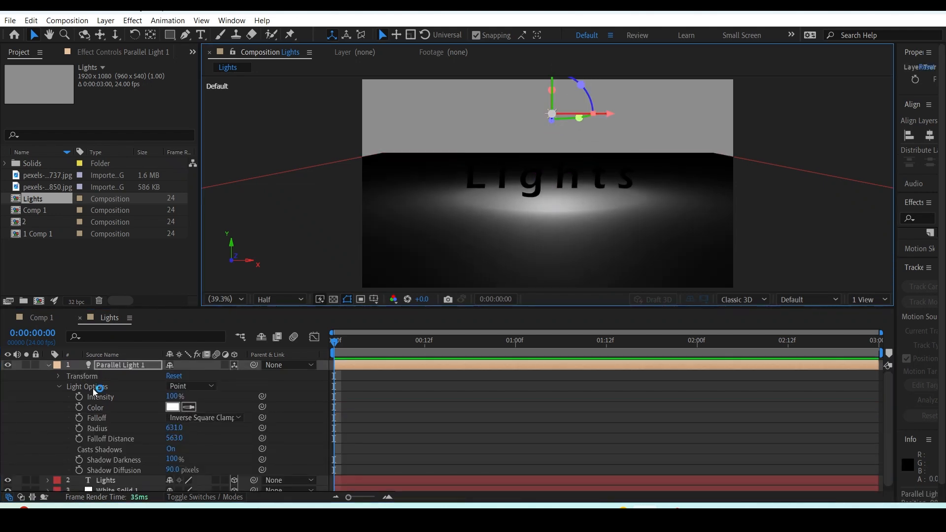
click(48, 365)
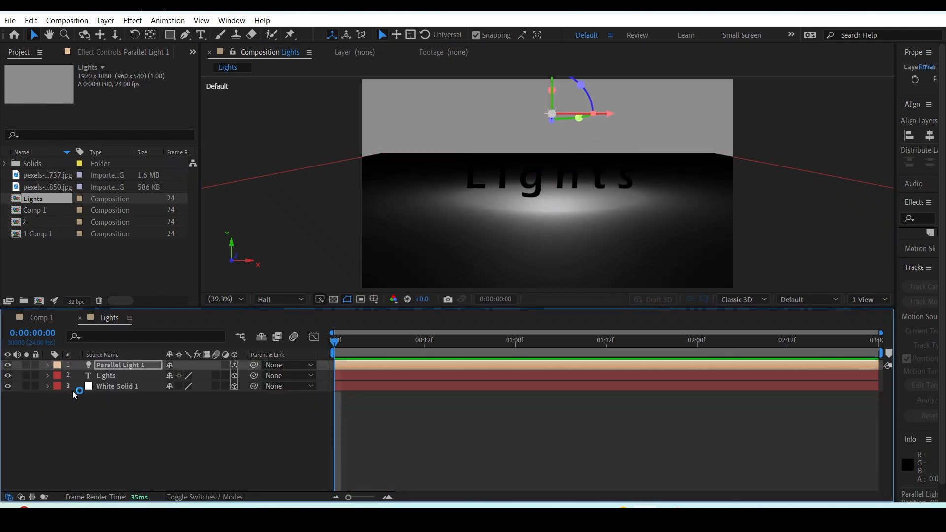
Set Accepts Lights to Off in the Lights text layer's Material Options and collapse the layer.
click(109, 375)
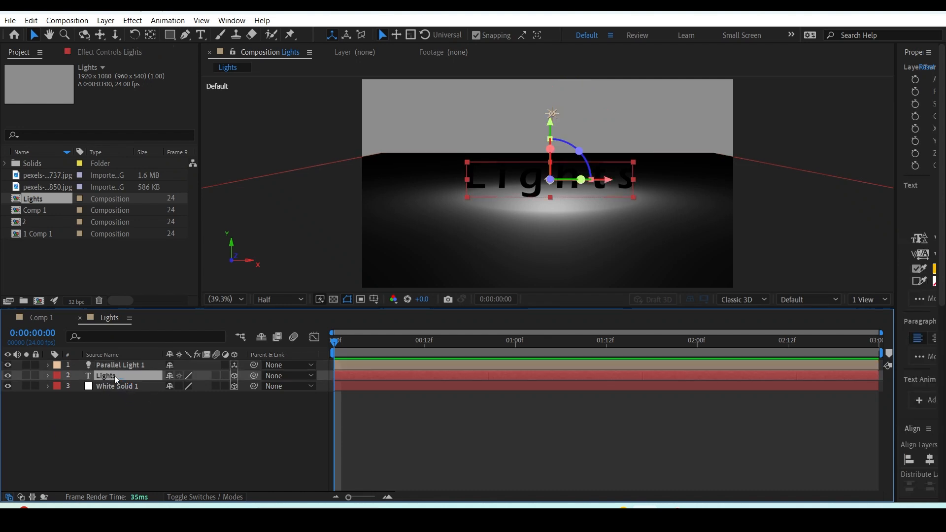
key(a)
key(a)
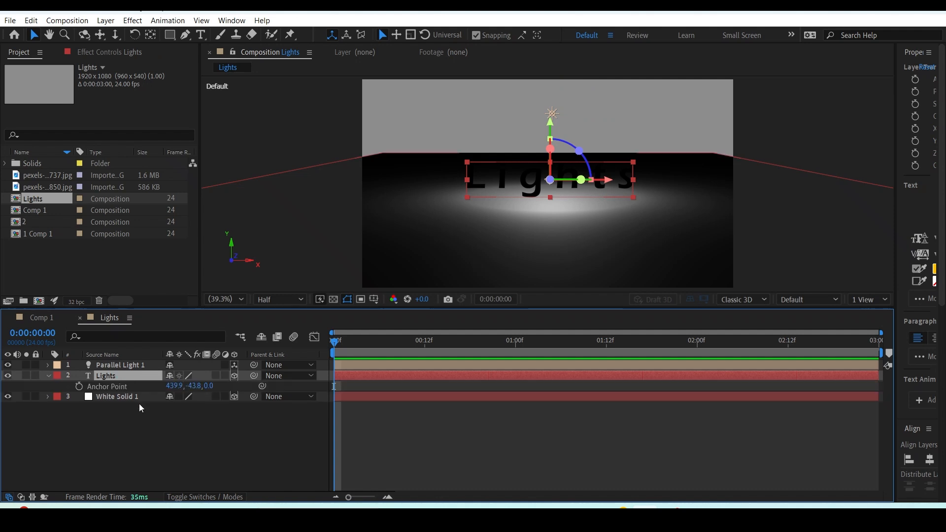
click(127, 431)
click(170, 427)
click(187, 427)
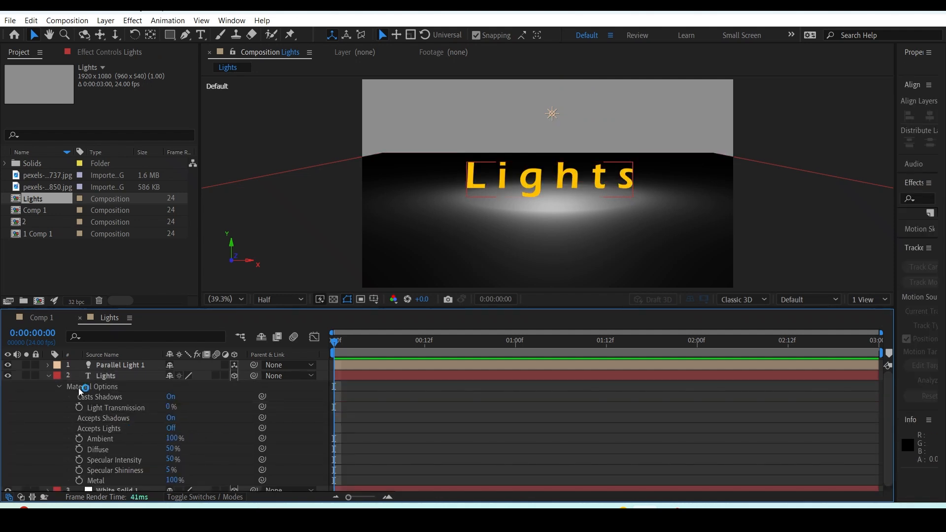
click(49, 376)
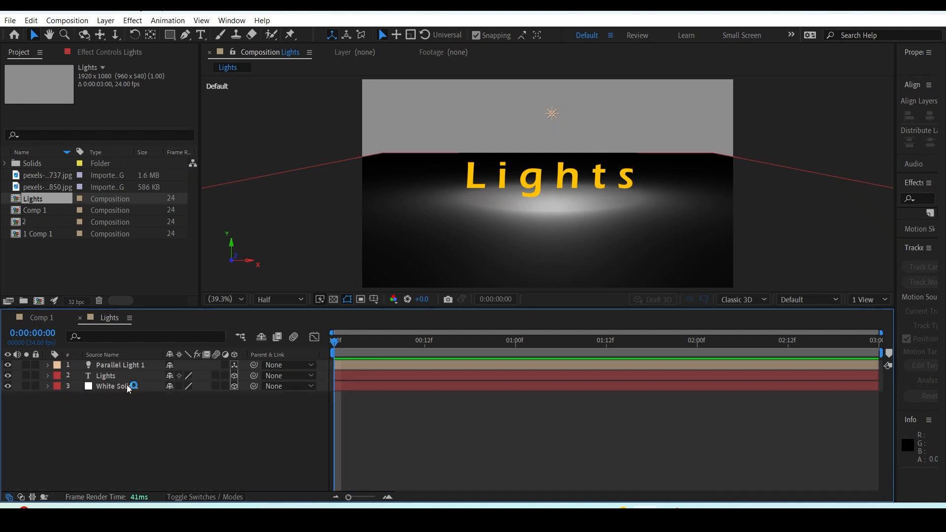